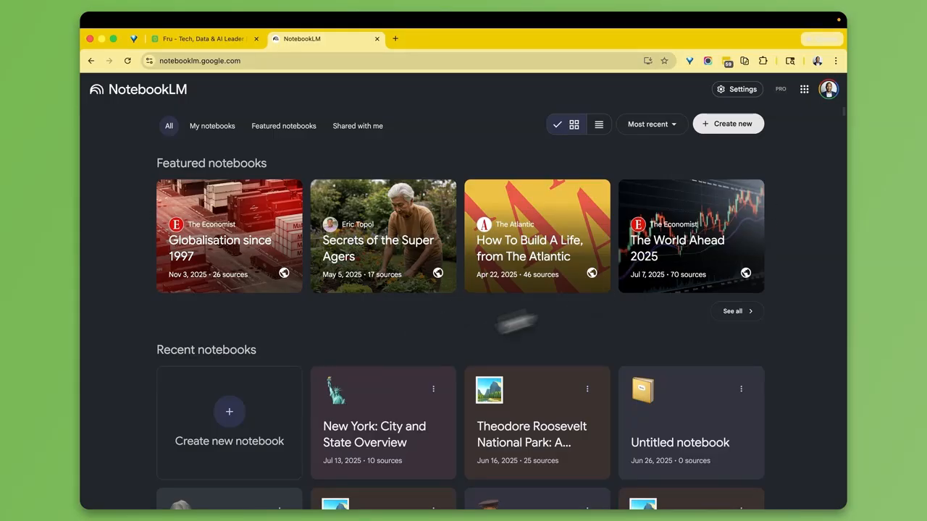
- Show all featured notebooks and scroll through the list
{"action": "left_click", "coordinate": [733, 313]}
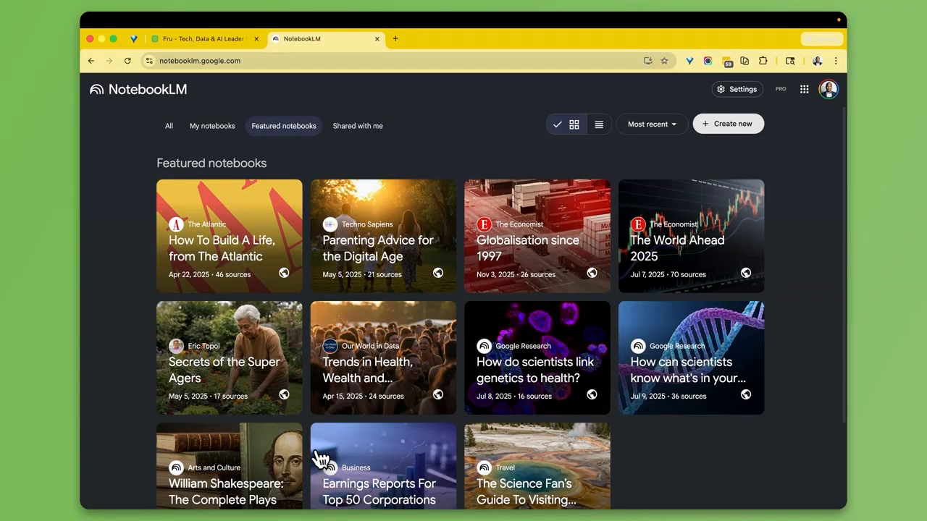
{"action": "scroll", "coordinate": [550, 431], "scroll_direction": "down", "scroll_amount": 3}
{"action": "scroll", "coordinate": [604, 434], "scroll_direction": "up", "scroll_amount": 3}
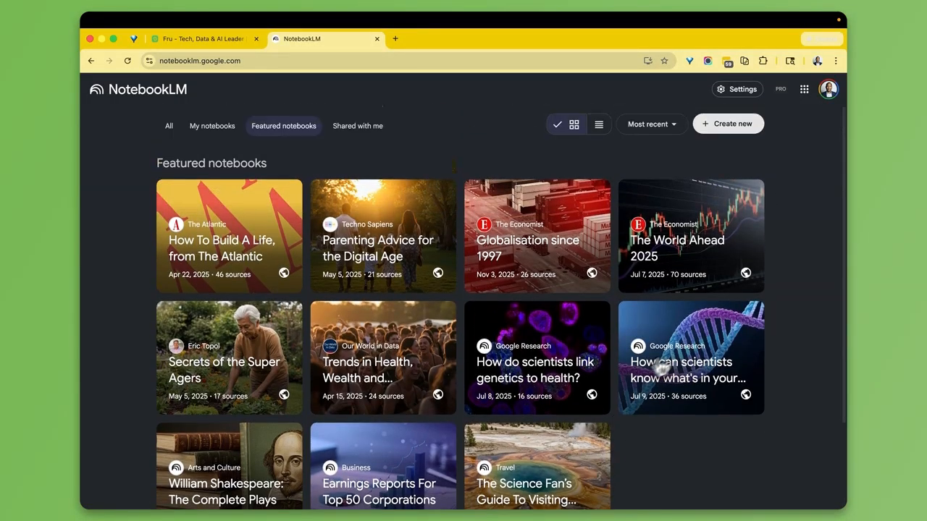
- Open 'How can scientists know what's in your genome?' and browse its 36 sources and studio outputs
{"action": "left_click", "coordinate": [709, 401]}
{"action": "scroll", "coordinate": [177, 189], "scroll_direction": "down", "scroll_amount": 10}
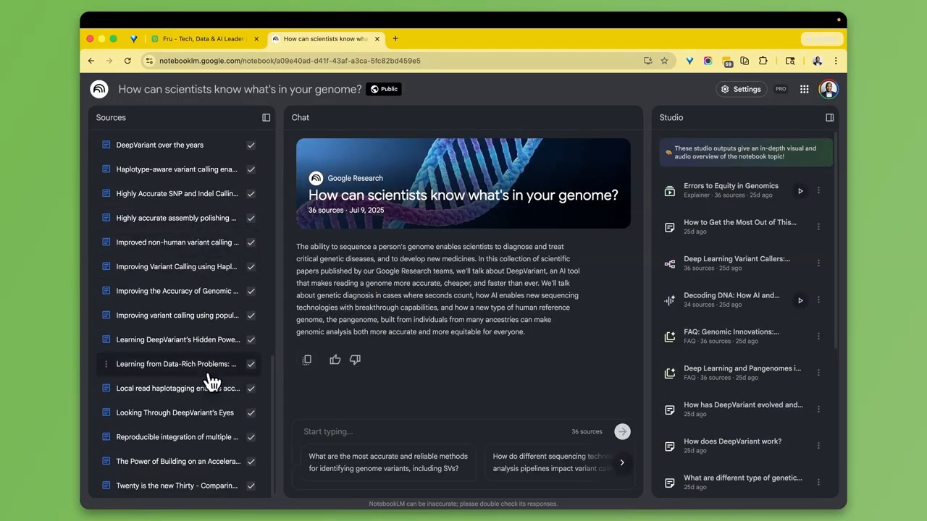
{"action": "scroll", "coordinate": [211, 382], "scroll_direction": "up", "scroll_amount": 10}
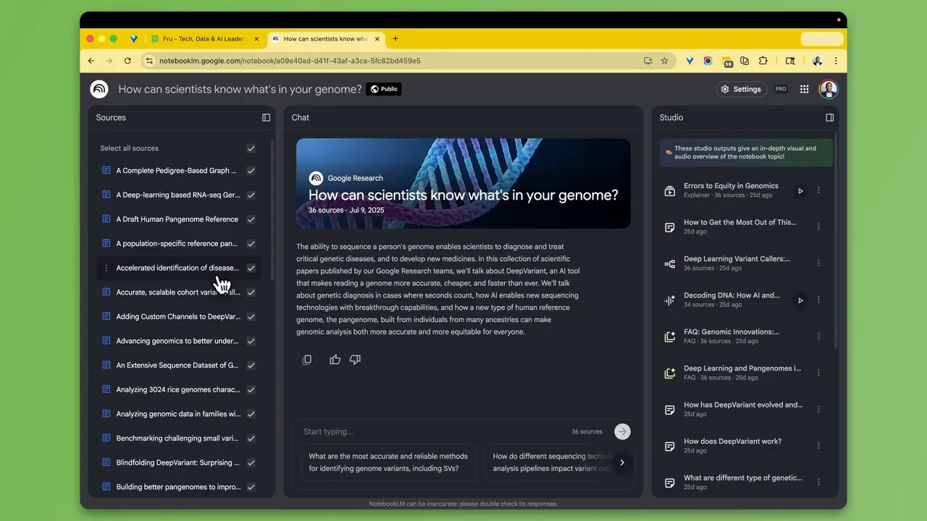
{"action": "scroll", "coordinate": [185, 252], "scroll_direction": "down", "scroll_amount": 7}
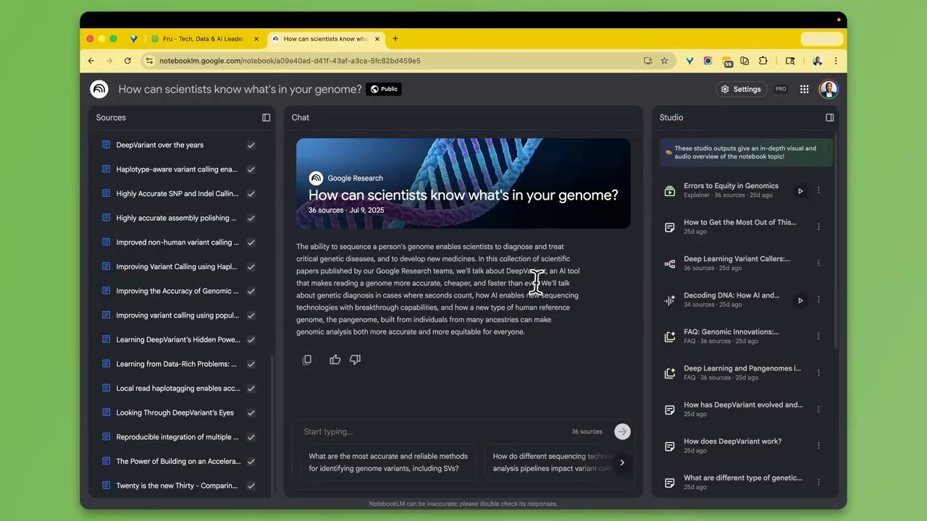
{"action": "scroll", "coordinate": [797, 228], "scroll_direction": "down", "scroll_amount": 1}
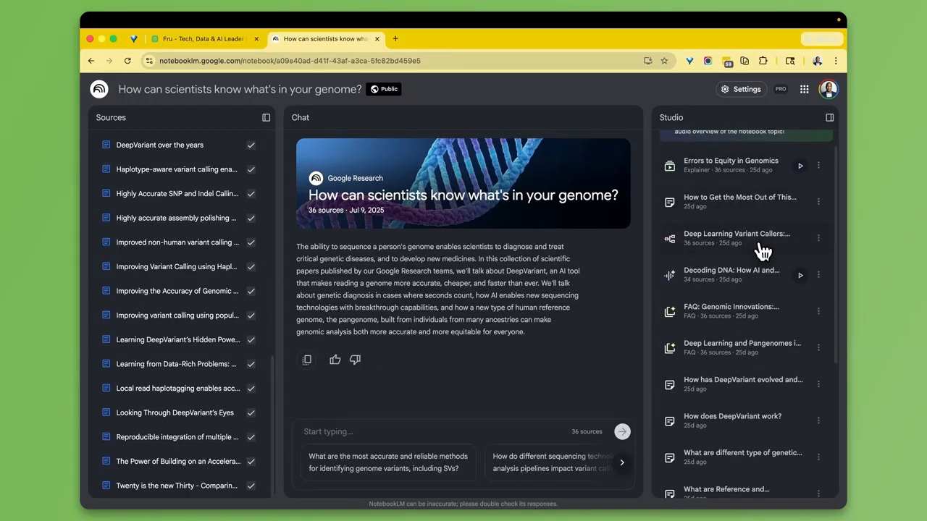
{"action": "scroll", "coordinate": [760, 250], "scroll_direction": "up", "scroll_amount": 1}
{"action": "scroll", "coordinate": [760, 275], "scroll_direction": "down", "scroll_amount": 10}
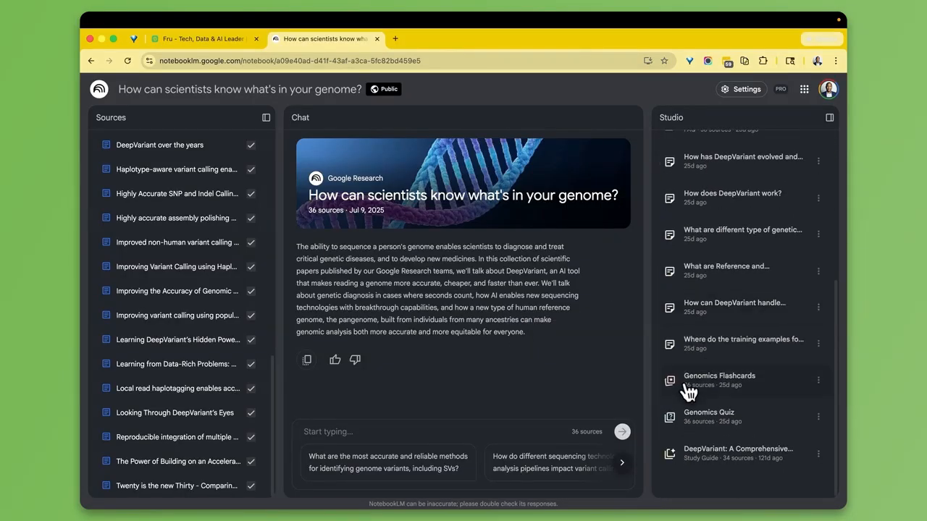
- Ask the suggested question on the most accurate methods for identifying genome variants, including SVs, and read the cited answer
{"action": "left_click", "coordinate": [424, 470]}
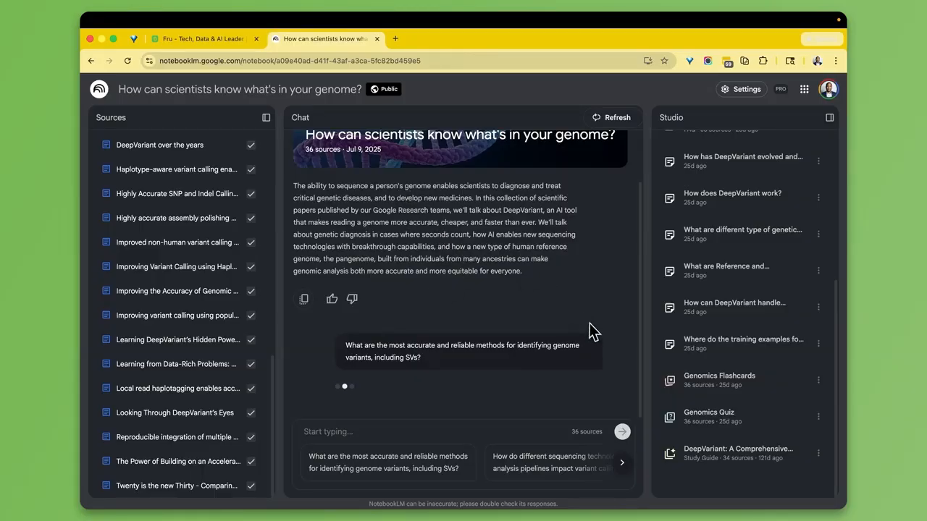
{"action": "scroll", "coordinate": [550, 304], "scroll_direction": "down", "scroll_amount": 10}
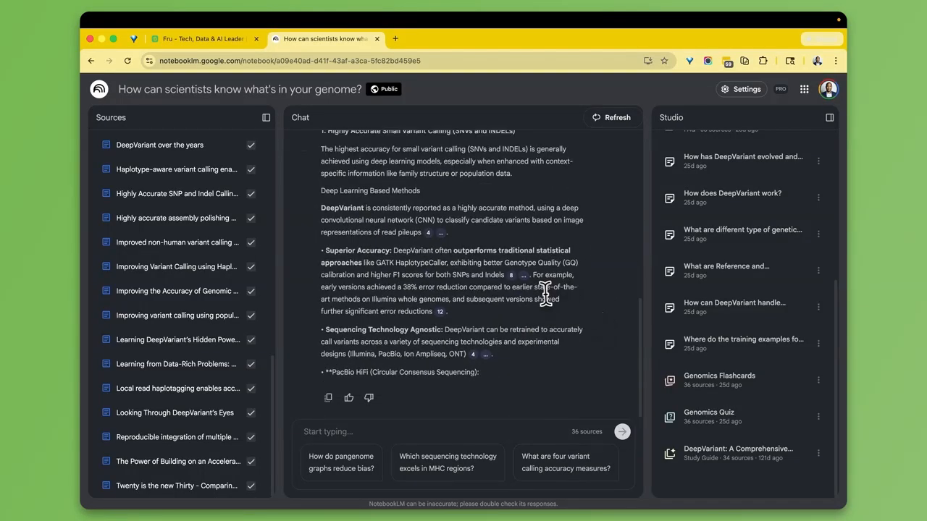
{"action": "scroll", "coordinate": [478, 270], "scroll_direction": "down", "scroll_amount": 10}
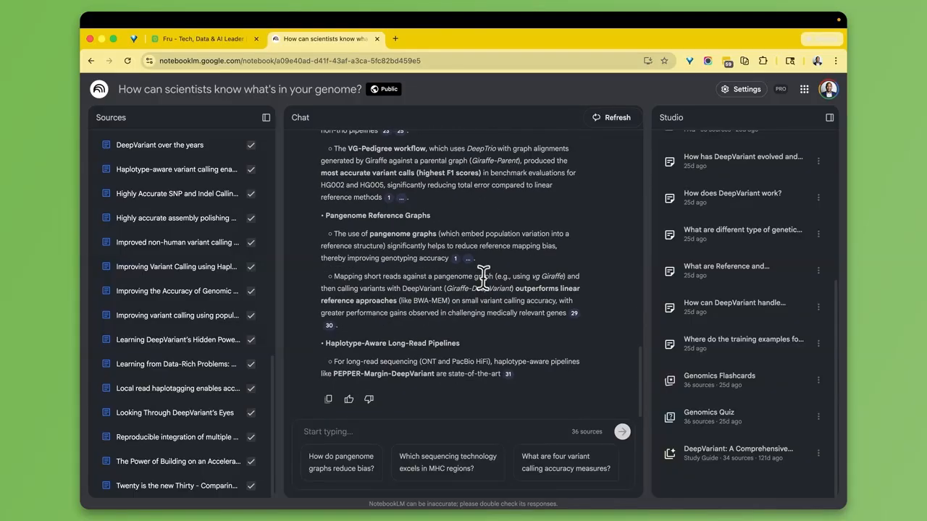
{"action": "scroll", "coordinate": [798, 257], "scroll_direction": "up", "scroll_amount": 5}
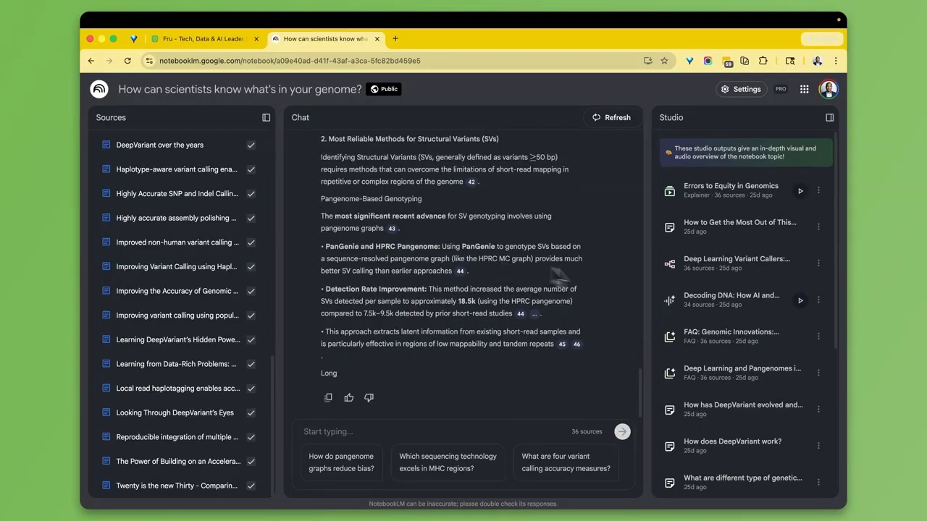
{"action": "scroll", "coordinate": [748, 306], "scroll_direction": "down", "scroll_amount": 5}
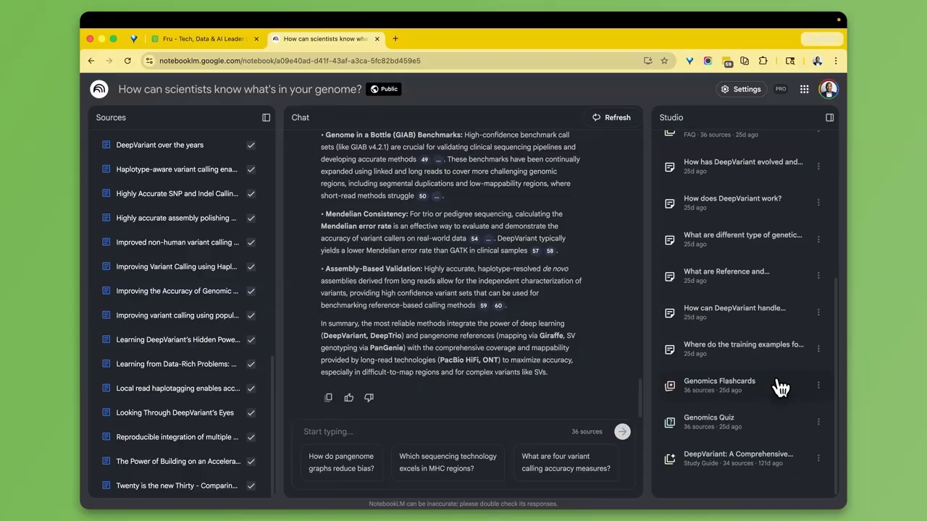
{"action": "scroll", "coordinate": [780, 385], "scroll_direction": "up", "scroll_amount": 5}
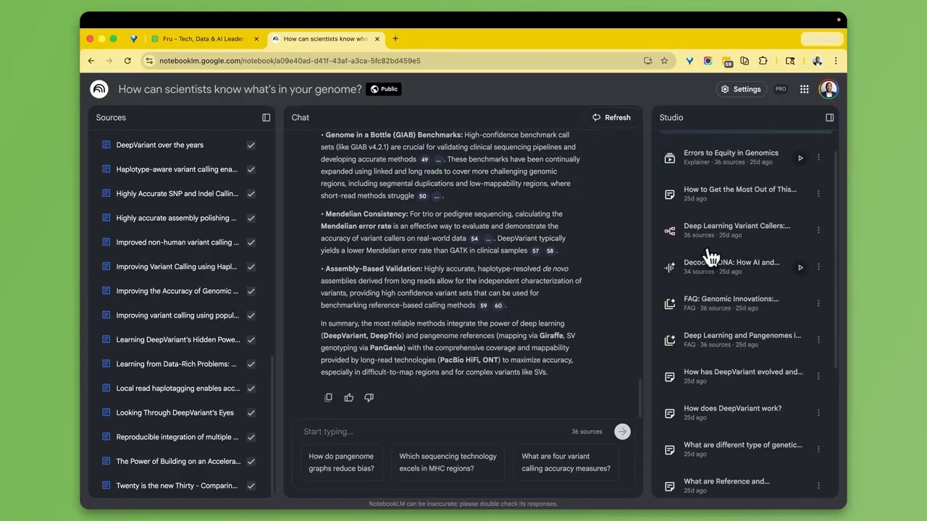
- In the Deep Learning Variant Callers mind map, query DeepTrio's advantages and de novo precision
{"action": "left_click", "coordinate": [723, 241]}
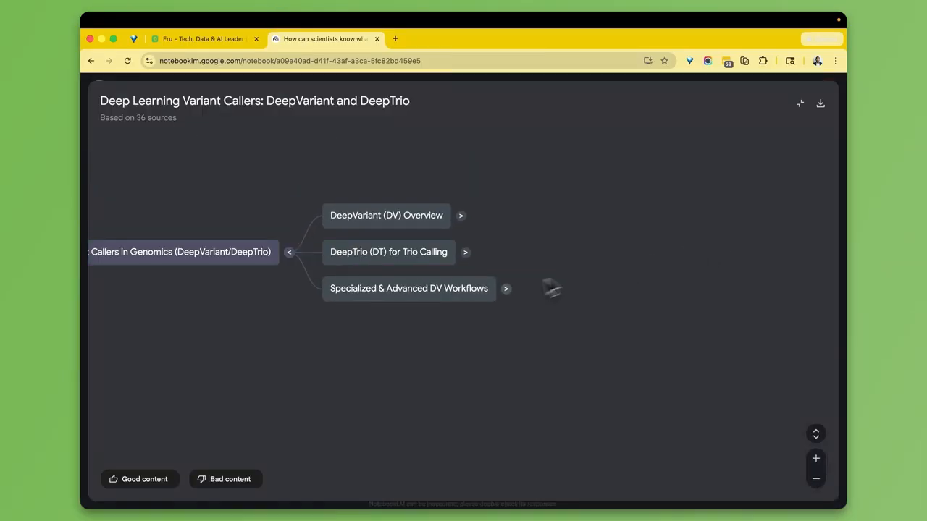
{"action": "left_click", "coordinate": [506, 288]}
{"action": "left_click", "coordinate": [424, 253]}
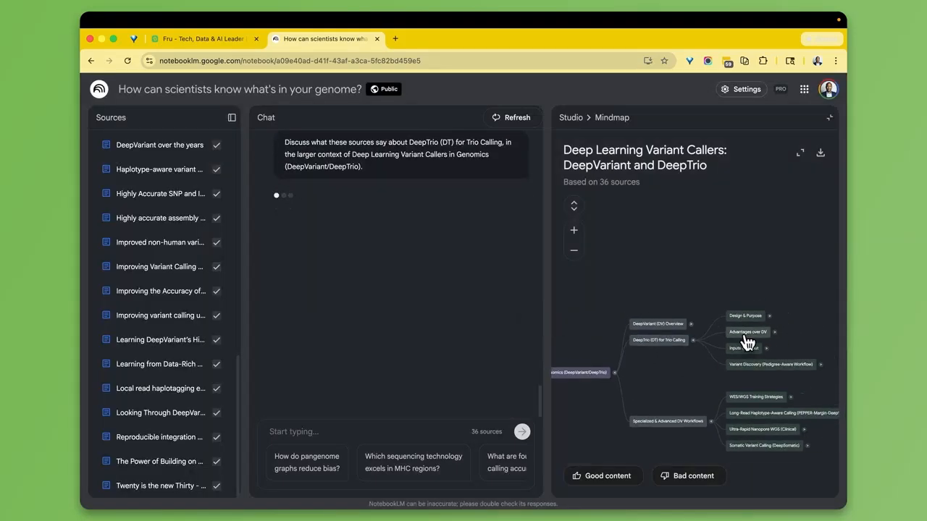
{"action": "left_click", "coordinate": [746, 334]}
{"action": "left_click", "coordinate": [817, 319]}
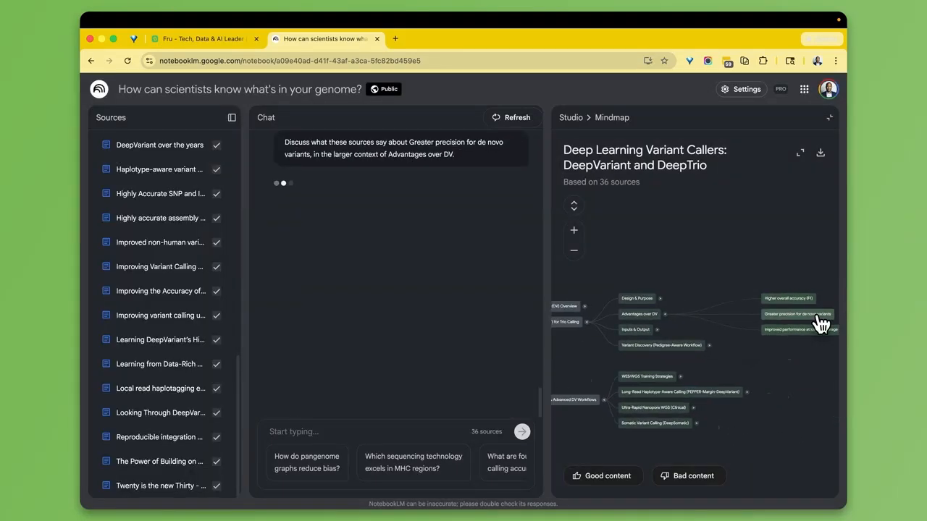
{"action": "scroll", "coordinate": [693, 304], "scroll_direction": "down", "scroll_amount": 1}
{"action": "scroll", "coordinate": [696, 305], "scroll_direction": "up", "scroll_amount": 3}
{"action": "scroll", "coordinate": [696, 305], "scroll_direction": "down", "scroll_amount": 5}
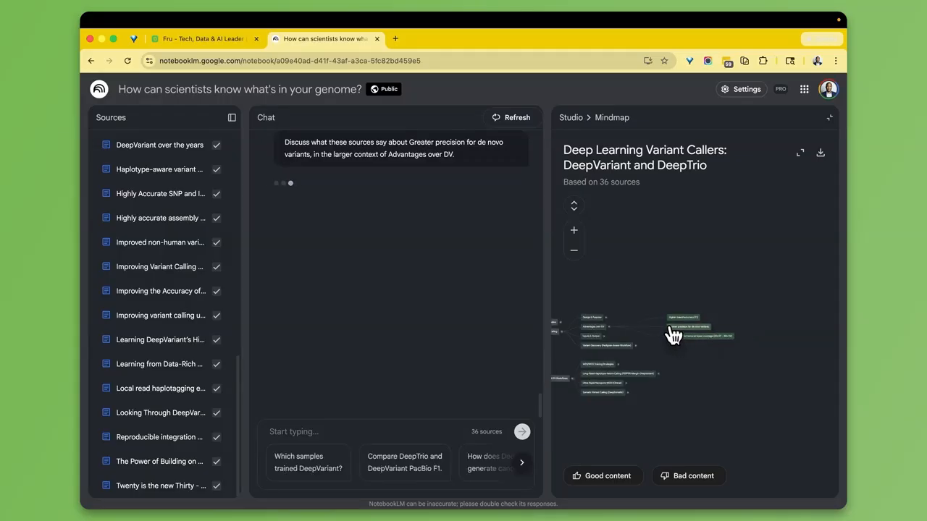
- Return to the NotebookLM home page with the featured notebooks
{"action": "left_click", "coordinate": [99, 89]}
{"action": "scroll", "coordinate": [440, 227], "scroll_direction": "down", "scroll_amount": 3}
{"action": "scroll", "coordinate": [459, 238], "scroll_direction": "up", "scroll_amount": 3}
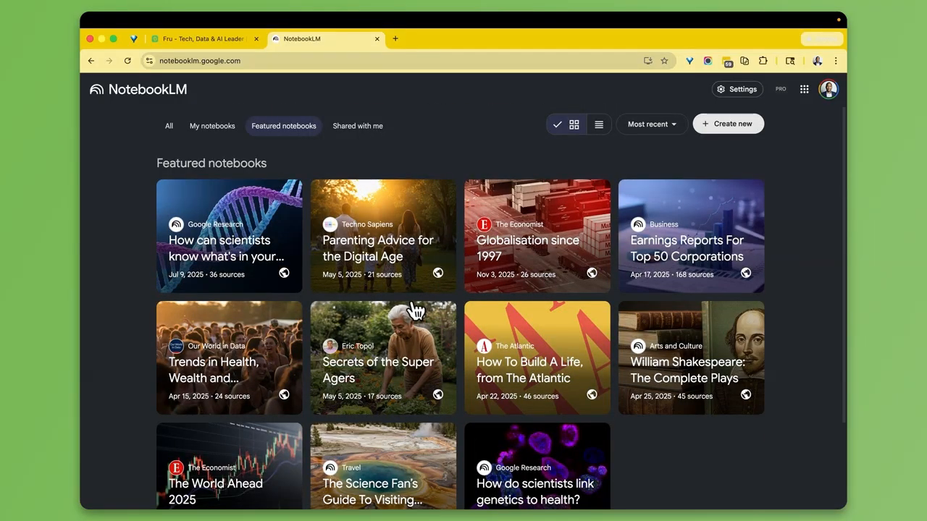
- Open Parenting Advice for the Digital Age, view its Modern Parenting FAQ, then reopen the notebook
{"action": "left_click", "coordinate": [408, 275]}
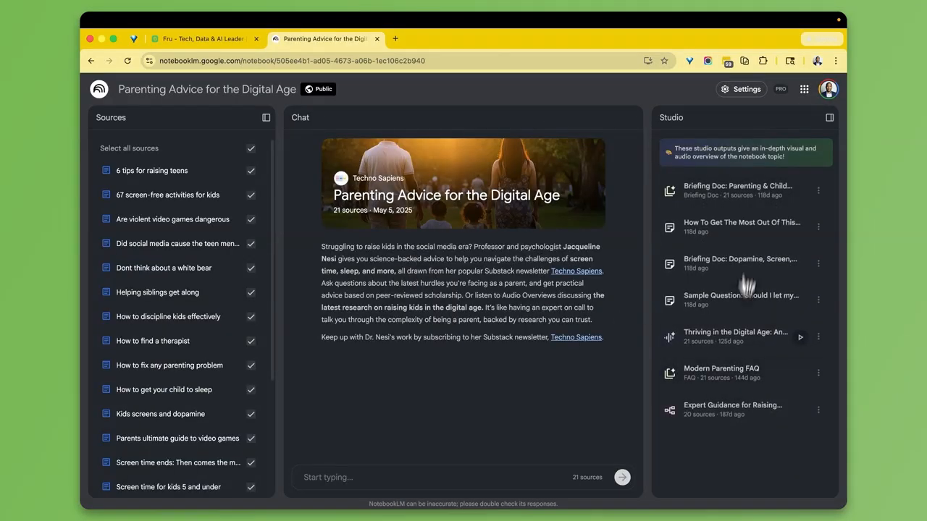
{"action": "left_click", "coordinate": [725, 381]}
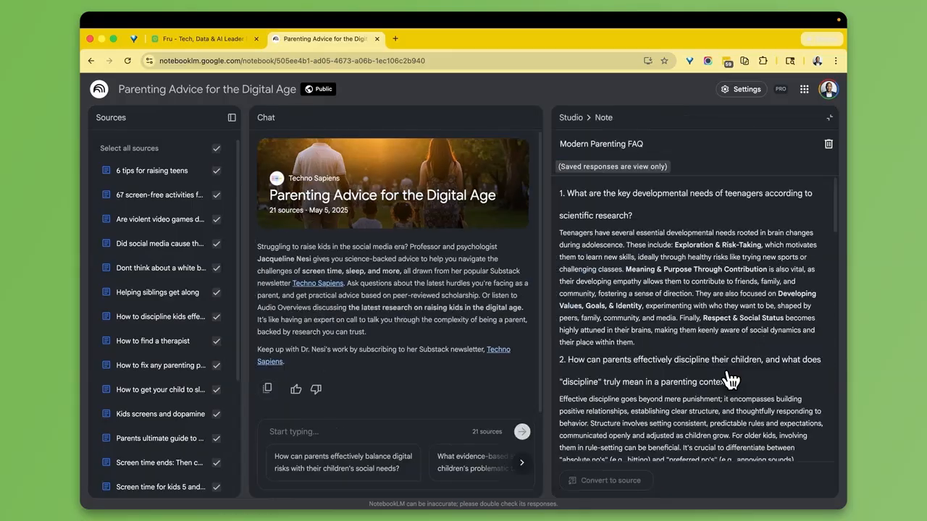
{"action": "scroll", "coordinate": [624, 237], "scroll_direction": "down", "scroll_amount": 3}
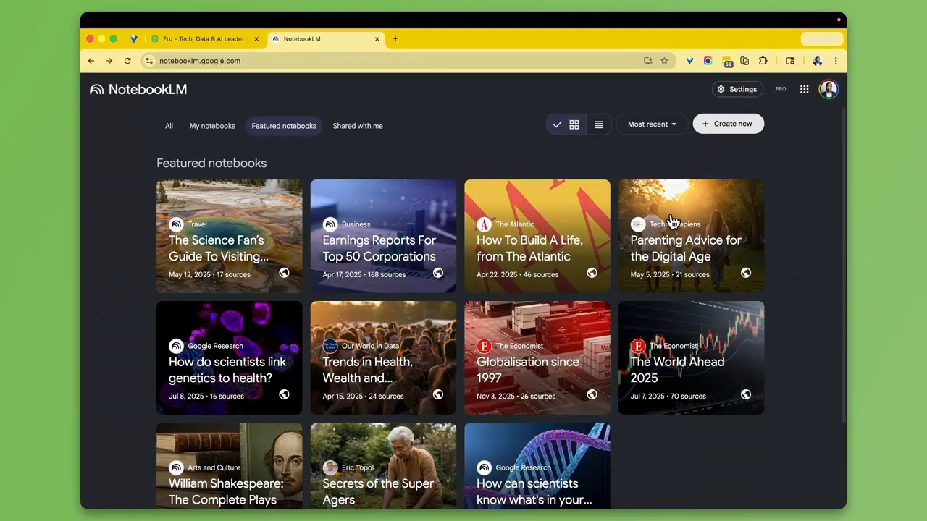
{"action": "left_click", "coordinate": [638, 271]}
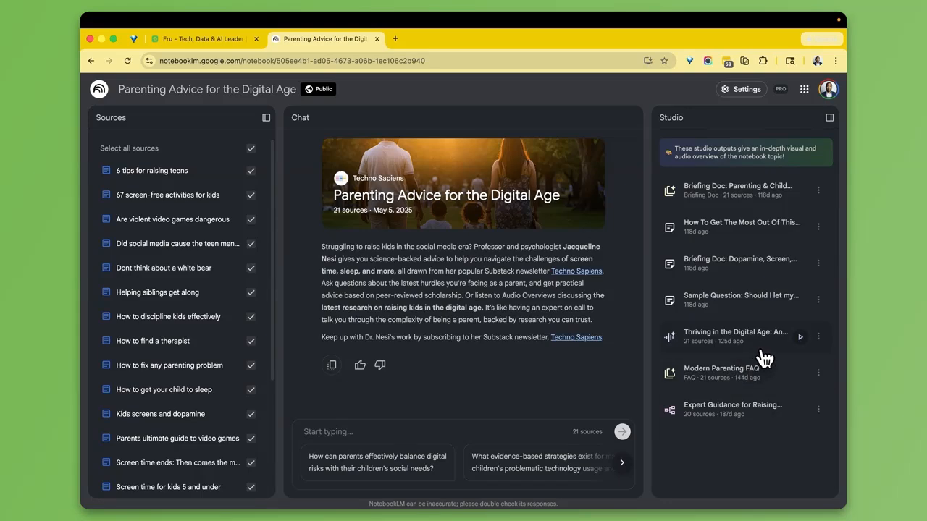
- Play the parenting audio overview at 2.0x speed, pause it, and go back to the home page
{"action": "left_click", "coordinate": [800, 337]}
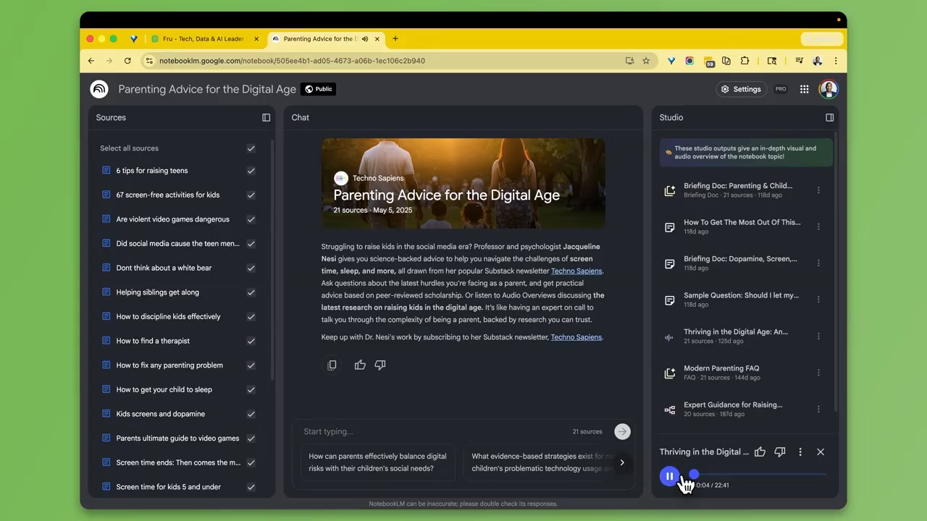
{"action": "left_click", "coordinate": [801, 452]}
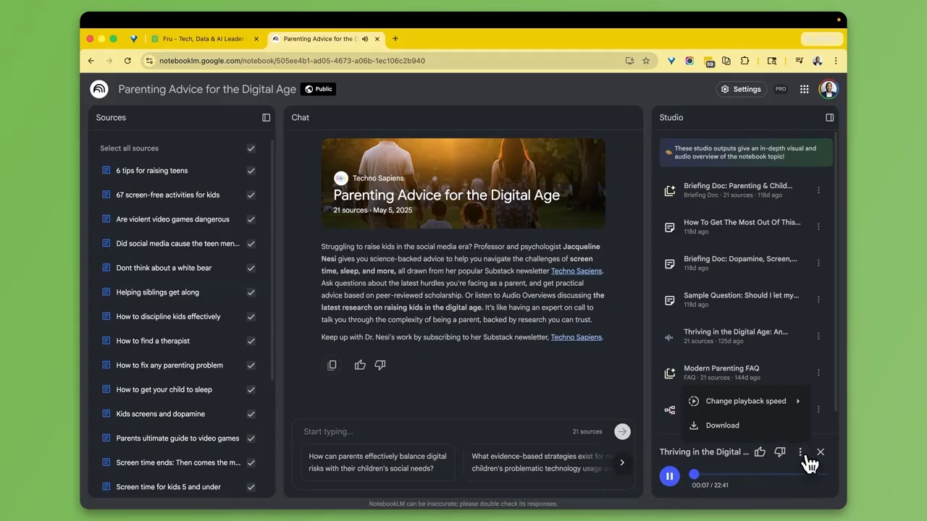
{"action": "mouse_move", "coordinate": [775, 404]}
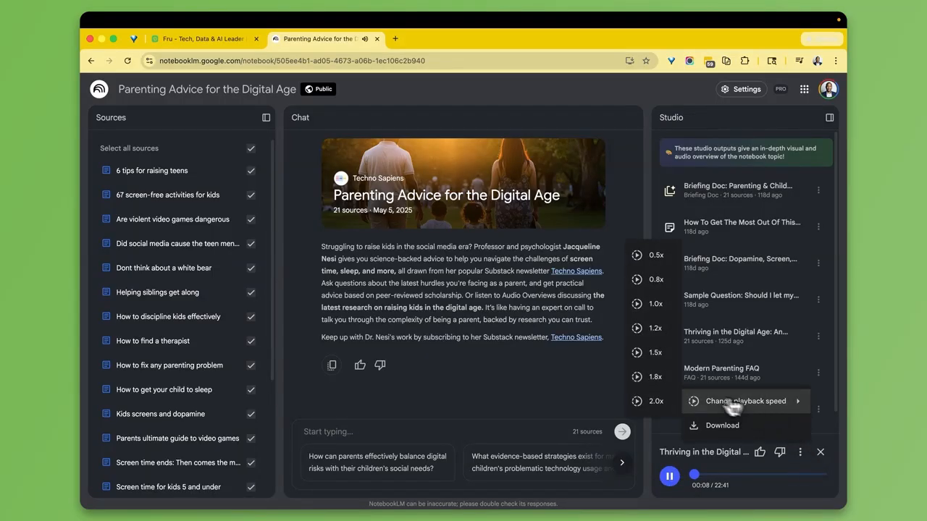
{"action": "left_click", "coordinate": [670, 405]}
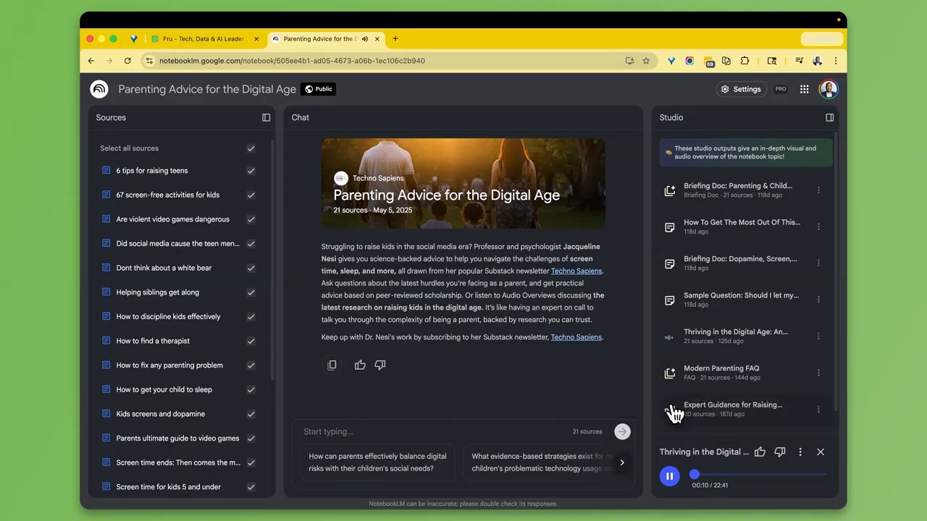
{"action": "left_click", "coordinate": [670, 477]}
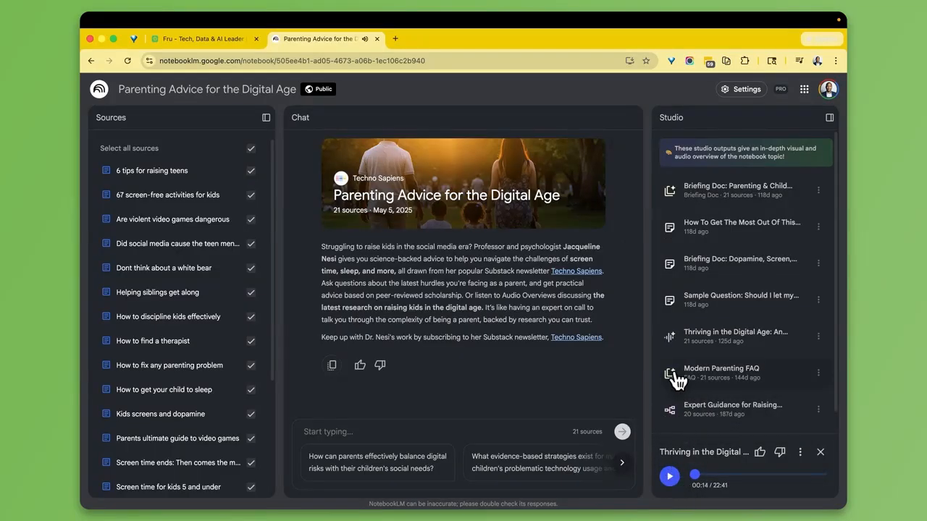
{"action": "left_click", "coordinate": [100, 90]}
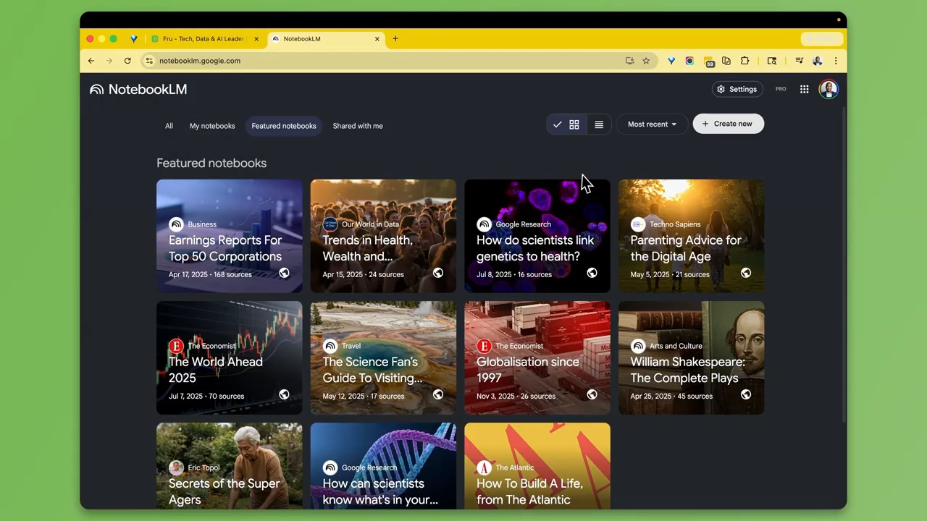
- Create a new empty notebook and bring up its add sources prompt
{"action": "left_click", "coordinate": [738, 127]}
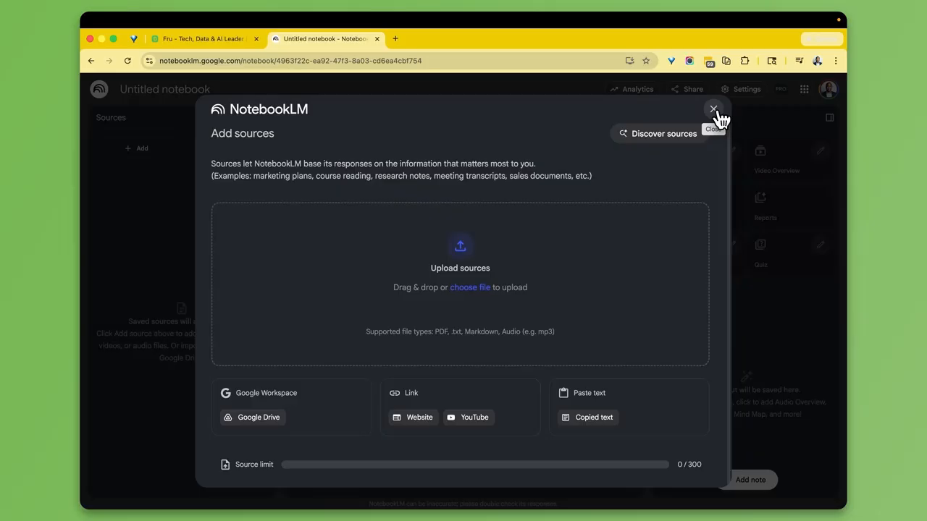
{"action": "left_click", "coordinate": [715, 110]}
{"action": "left_click", "coordinate": [148, 156]}
{"action": "left_click", "coordinate": [714, 109]}
- Discover web sources for 'New York' and import all 10 results
{"action": "left_click", "coordinate": [219, 150]}
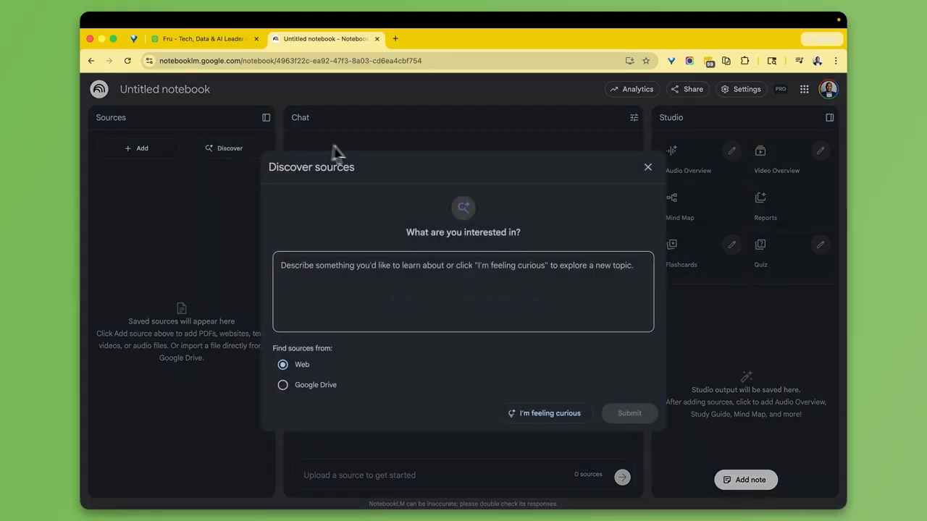
{"action": "left_click", "coordinate": [420, 265]}
{"action": "type", "text": "New York"}
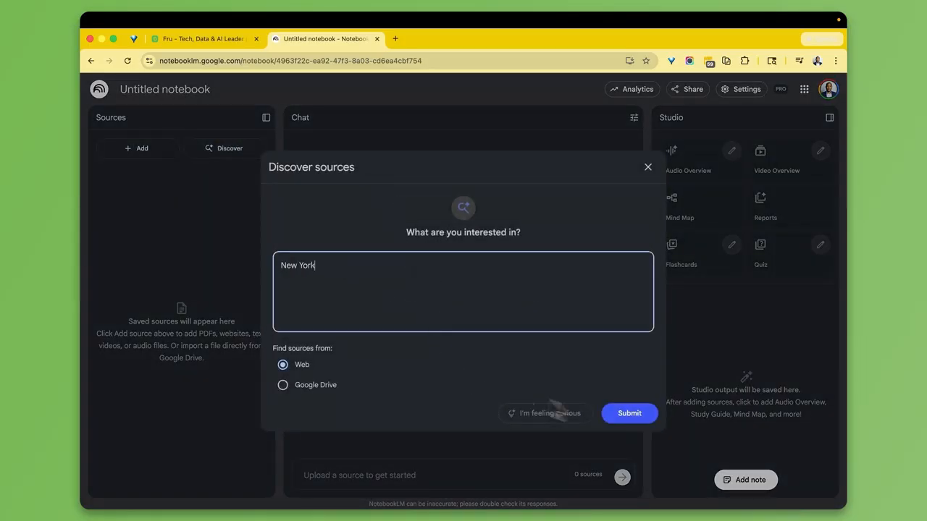
{"action": "left_click", "coordinate": [634, 417]}
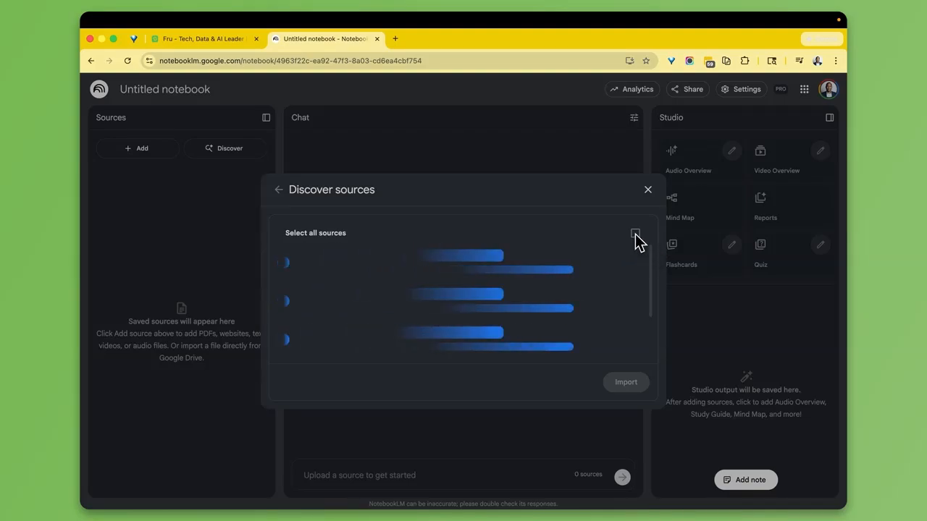
{"action": "scroll", "coordinate": [642, 382], "scroll_direction": "down", "scroll_amount": 2}
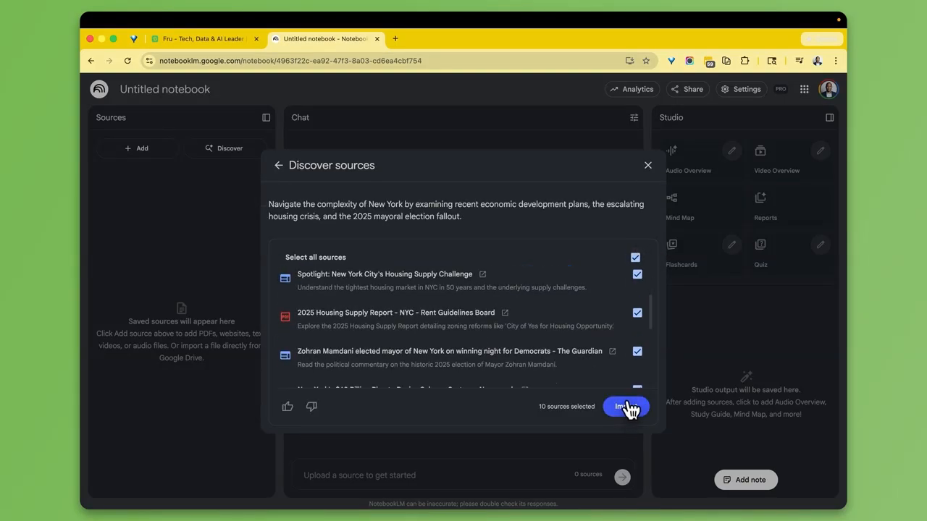
{"action": "left_click", "coordinate": [626, 406]}
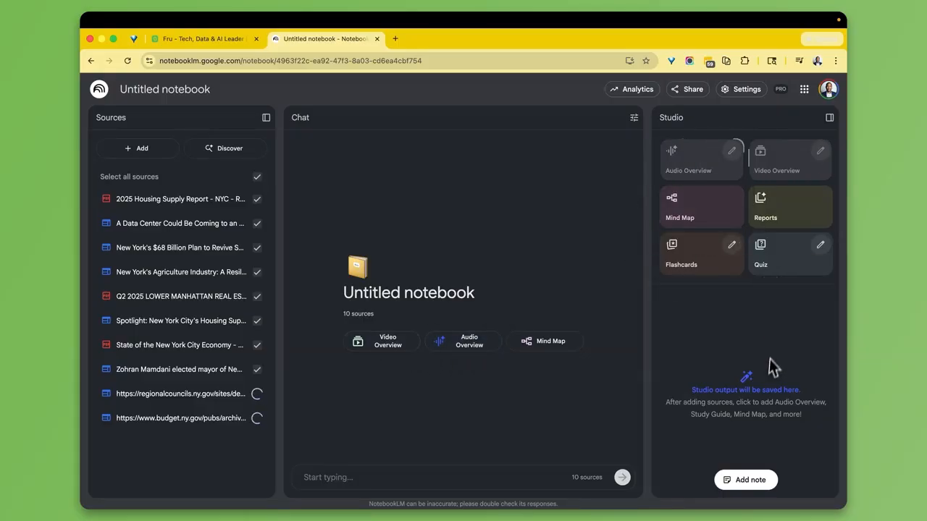
- Skip the report formats and generate a mind map from the ten New York sources
{"action": "left_click", "coordinate": [775, 210]}
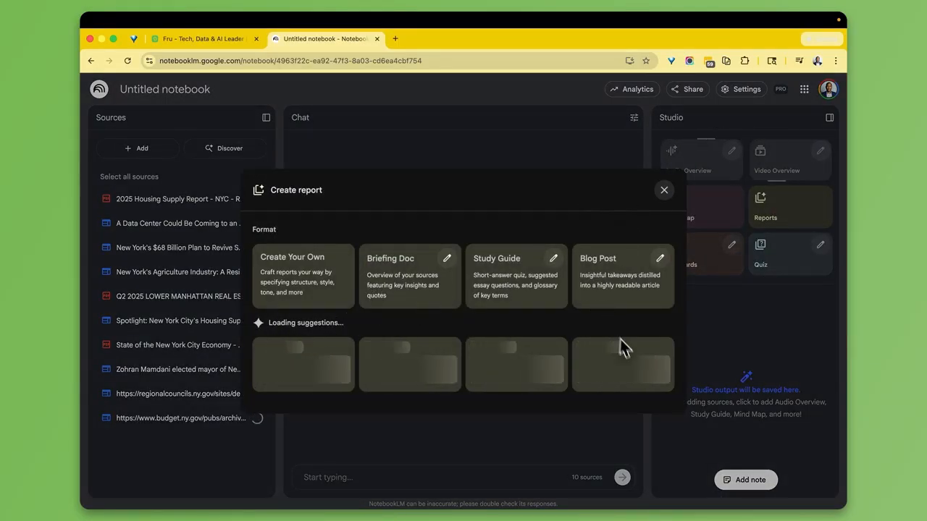
{"action": "key", "text": "Escape"}
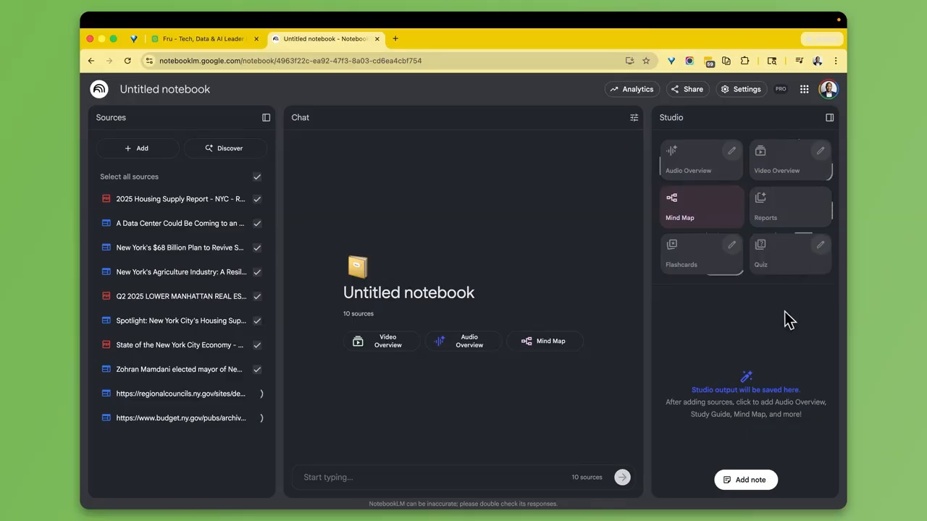
{"action": "left_click", "coordinate": [703, 204]}
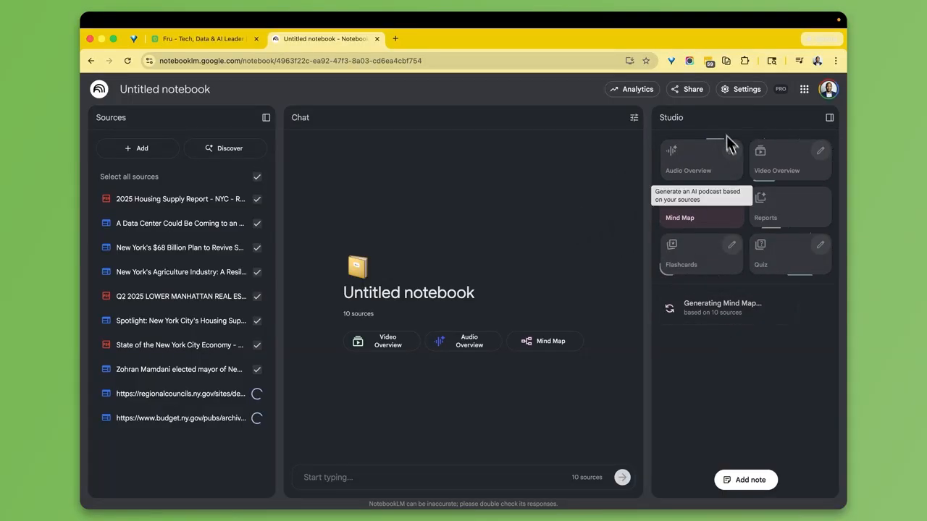
- Check sharing settings without changes, add a new note, and bring up the Configure Chat dialog
{"action": "left_click", "coordinate": [703, 96]}
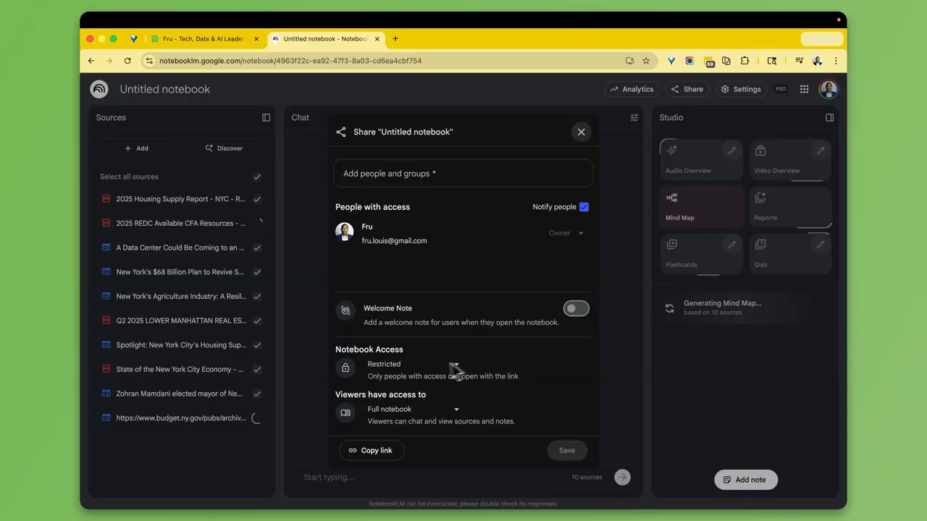
{"action": "left_click", "coordinate": [626, 283]}
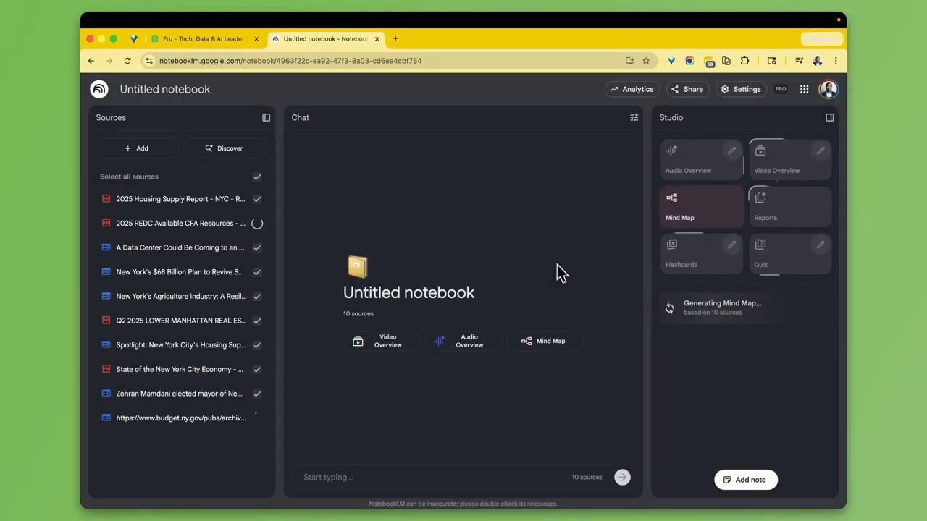
{"action": "left_click", "coordinate": [738, 485]}
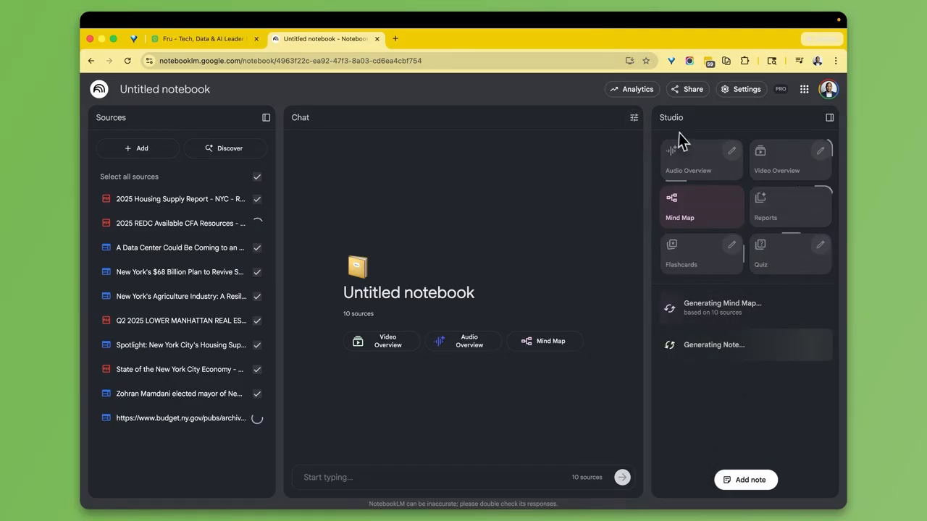
{"action": "left_click", "coordinate": [634, 118]}
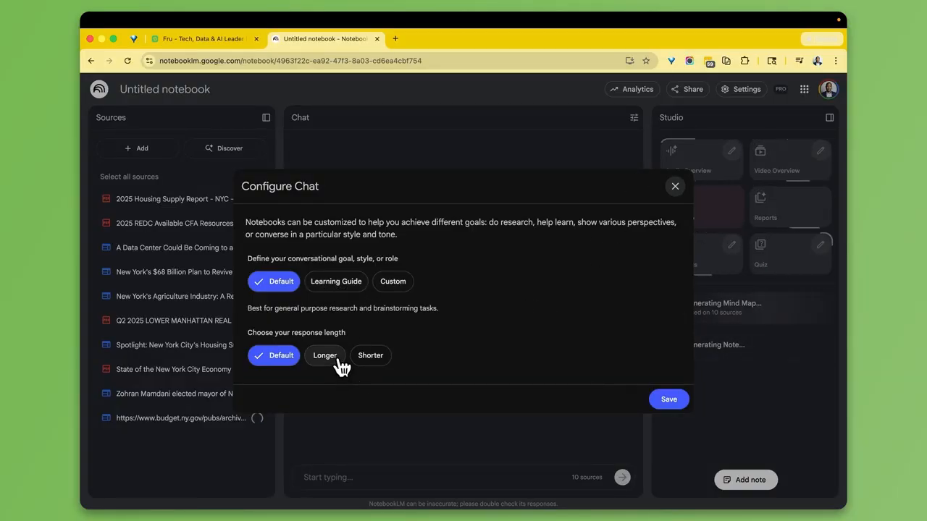
- Set the chat response length to Shorter and save the settings
{"action": "left_click", "coordinate": [370, 359]}
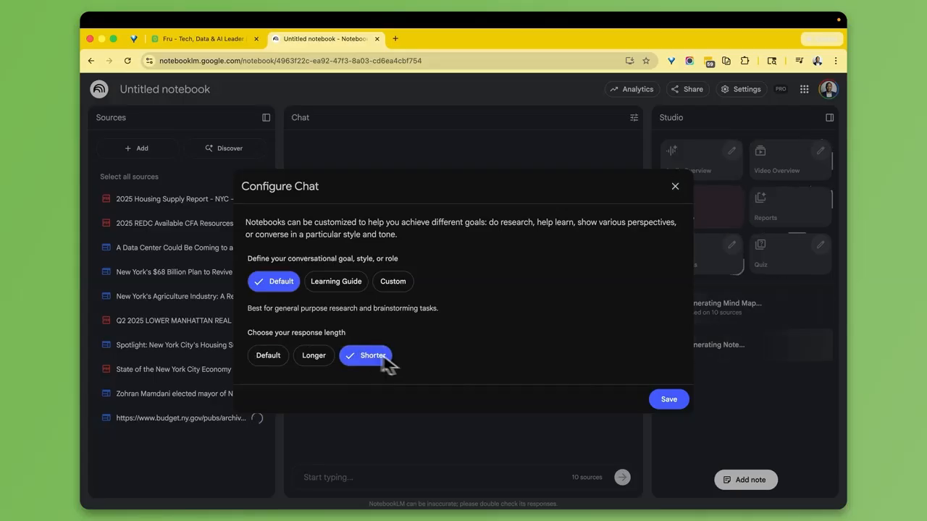
{"action": "left_click", "coordinate": [678, 404]}
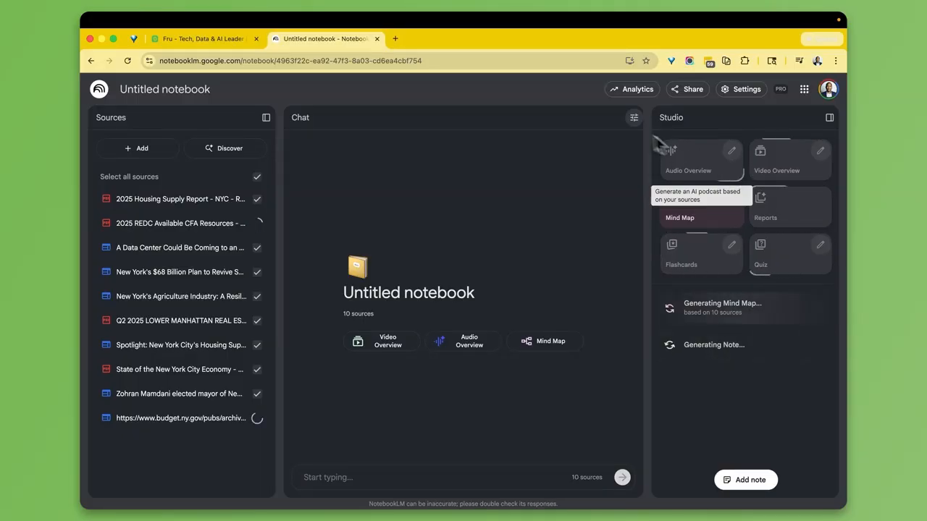
- Search Google for notebooklm in a new tab and create a second empty notebook there
{"action": "left_click", "coordinate": [396, 39]}
{"action": "type", "text": "note"}
{"action": "key", "text": "Return"}
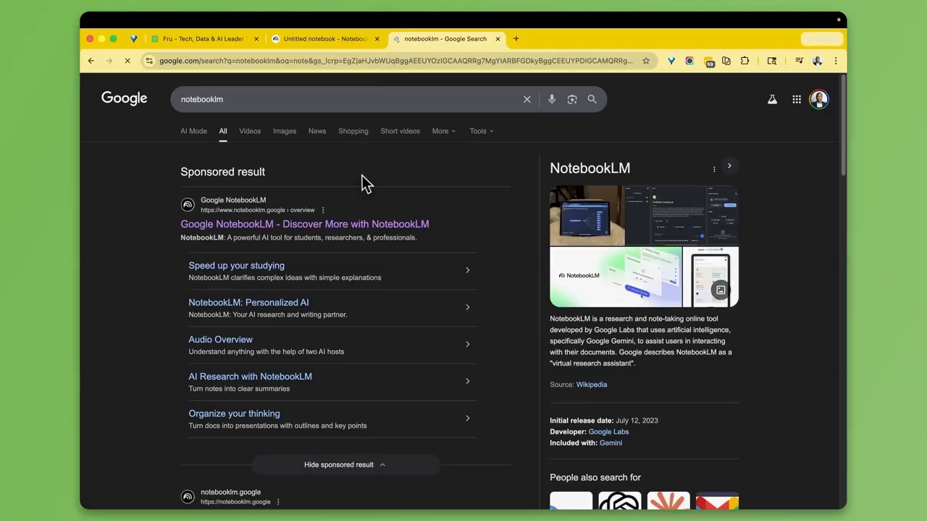
{"action": "left_click", "coordinate": [315, 225]}
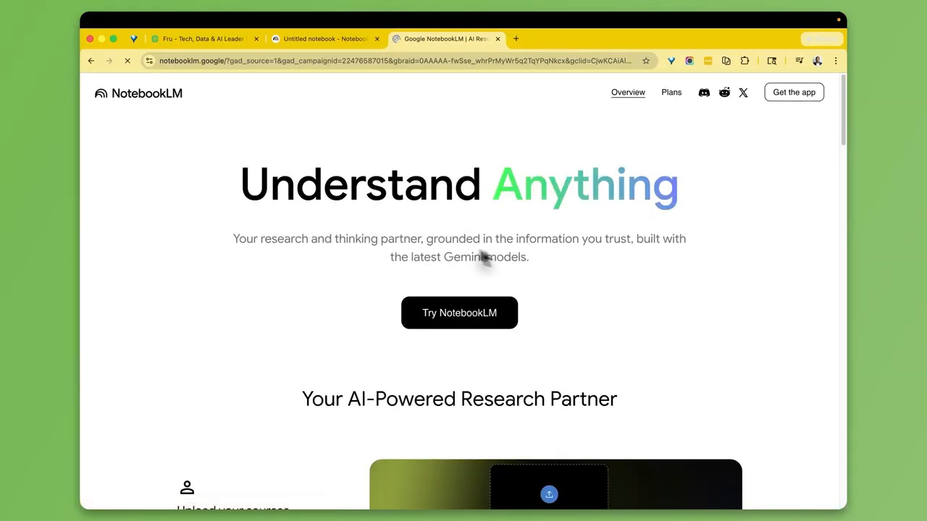
{"action": "left_click", "coordinate": [472, 312]}
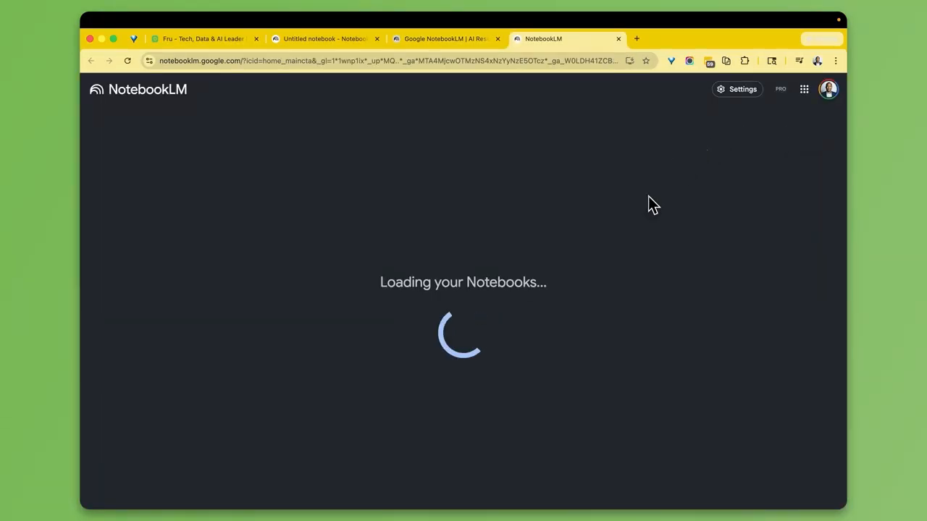
{"action": "left_click", "coordinate": [702, 126]}
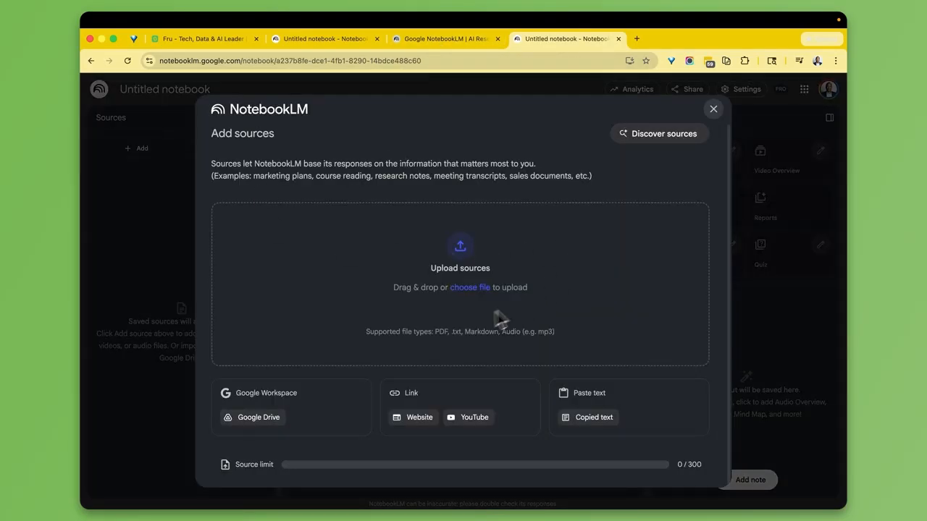
- Search the web for Nevada sources with Discover sources
{"action": "left_click", "coordinate": [681, 134]}
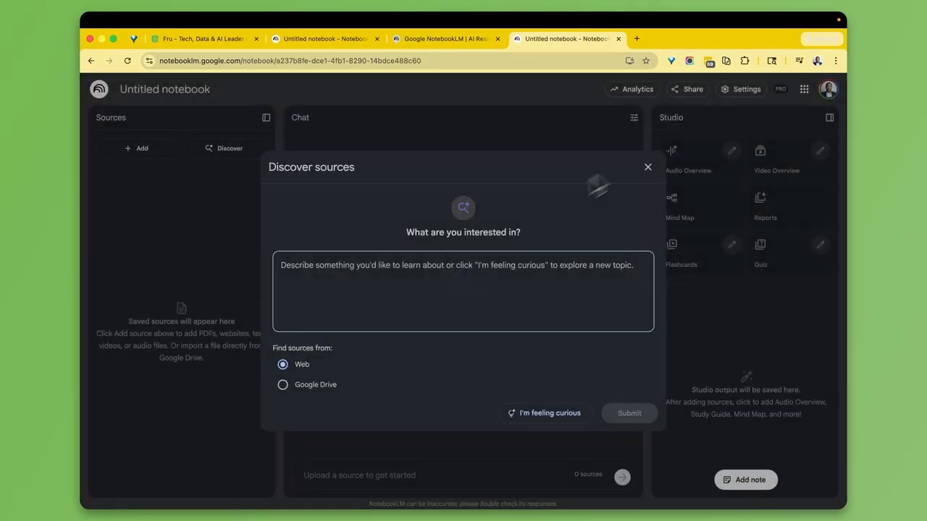
{"action": "type", "text": "San"}
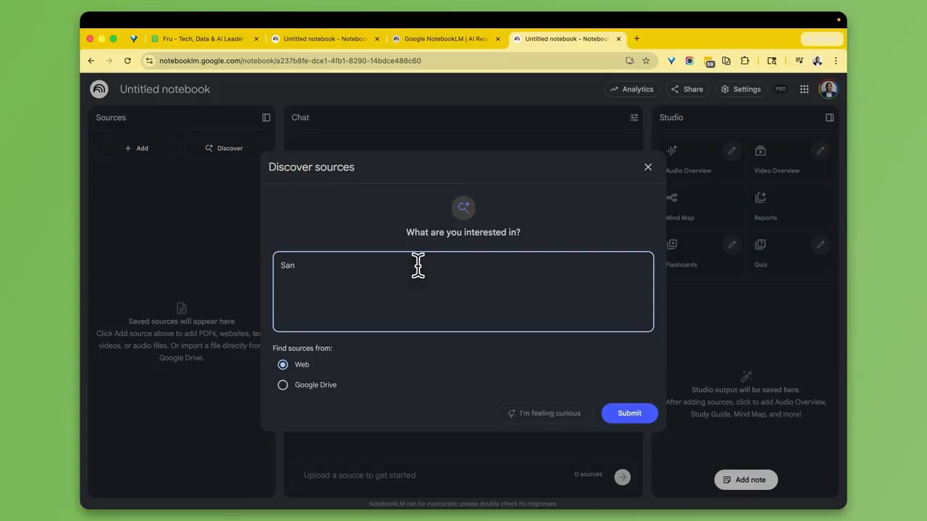
{"action": "key", "text": "BackSpace"}
{"action": "type", "text": "NEvada"}
{"action": "left_click", "coordinate": [606, 412]}
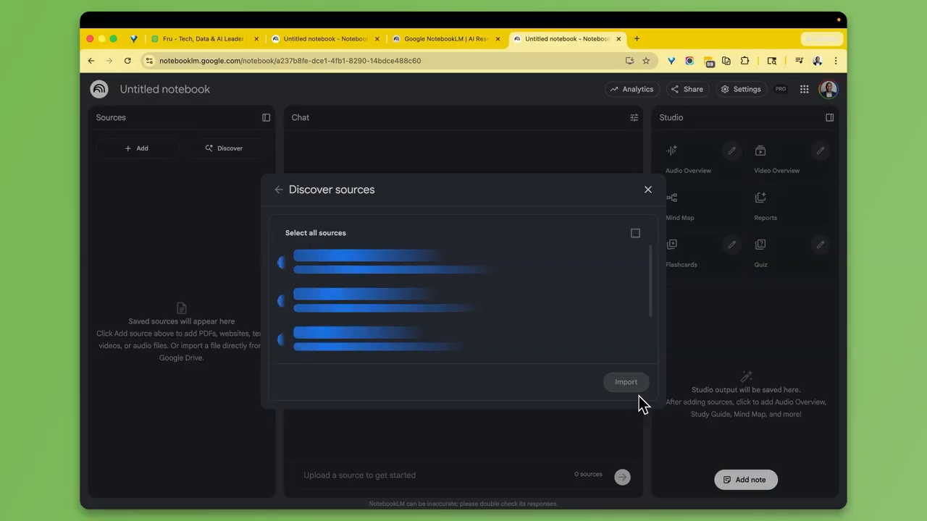
- Close the NotebookLM landing page tab and return to the Nevada notebook
{"action": "left_click", "coordinate": [455, 40]}
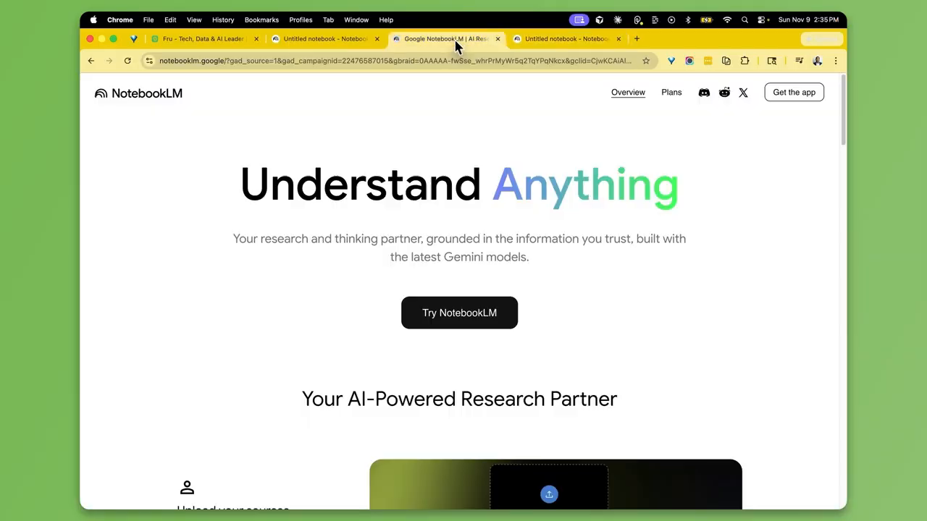
{"action": "left_click", "coordinate": [497, 38]}
{"action": "left_click", "coordinate": [345, 33]}
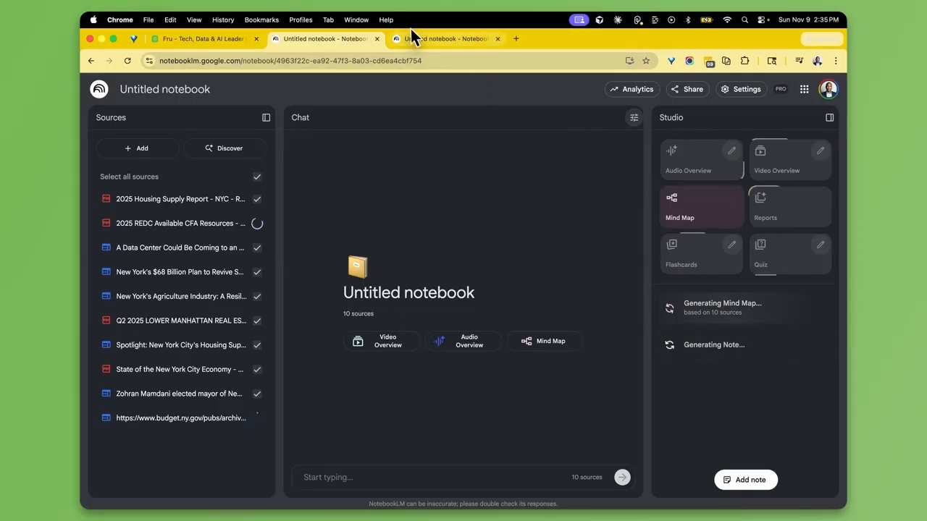
{"action": "left_click", "coordinate": [432, 42]}
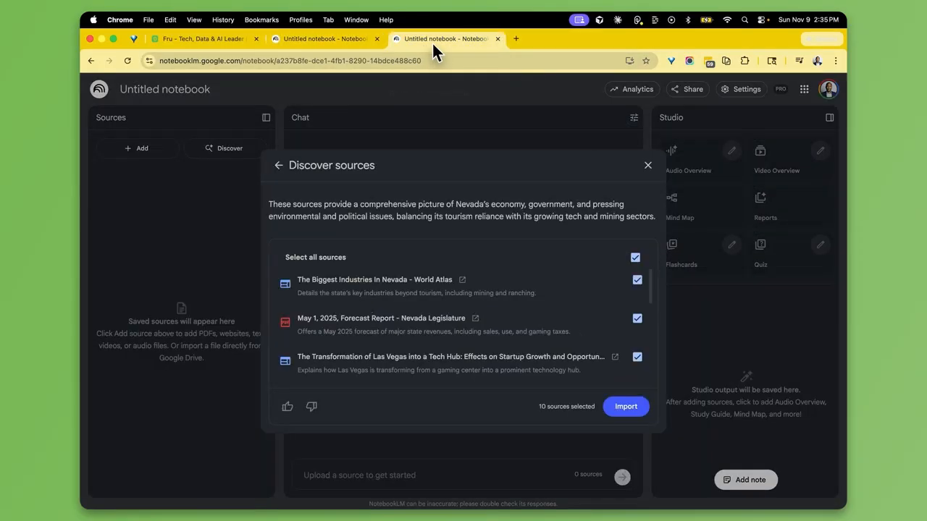
- Import all ten discovered Nevada web sources into the notebook
{"action": "left_click", "coordinate": [627, 407]}
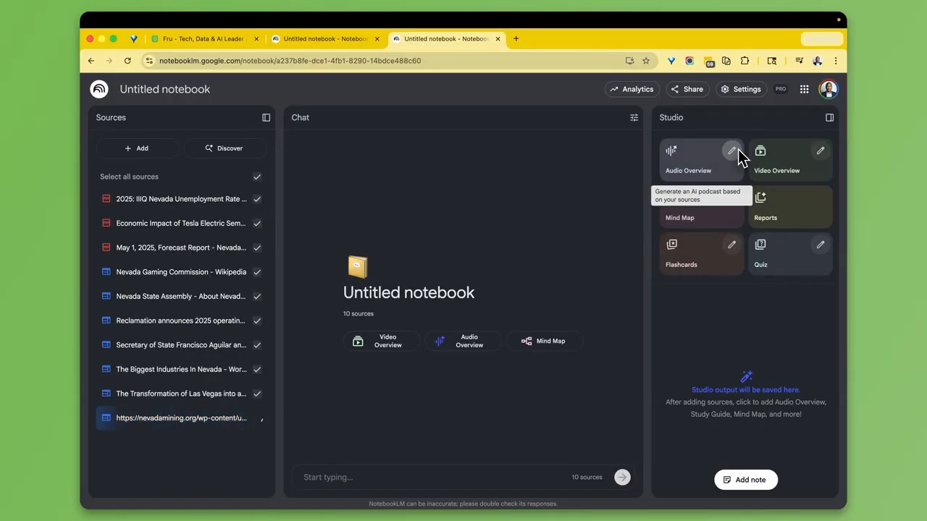
- Customize the audio overview to the Debate format with Shorter length
{"action": "left_click", "coordinate": [732, 152]}
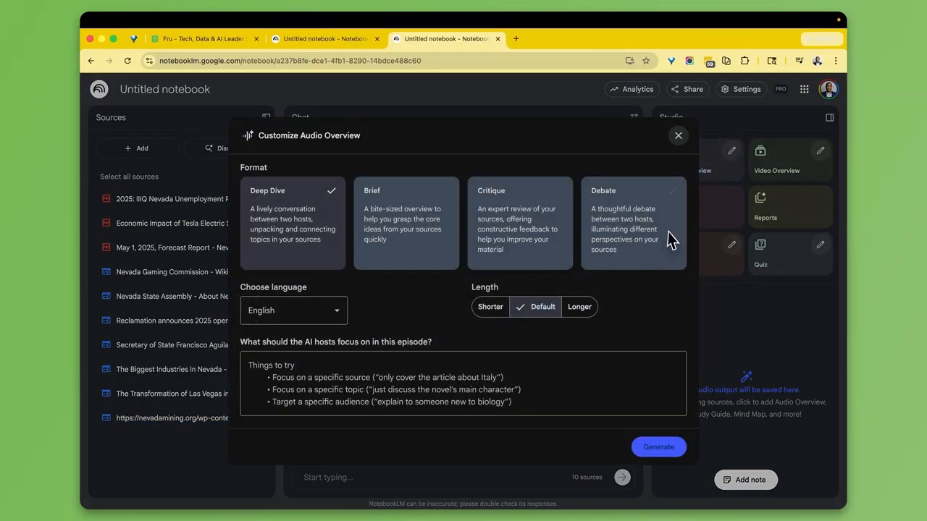
{"action": "left_click", "coordinate": [405, 244]}
{"action": "left_click", "coordinate": [527, 262]}
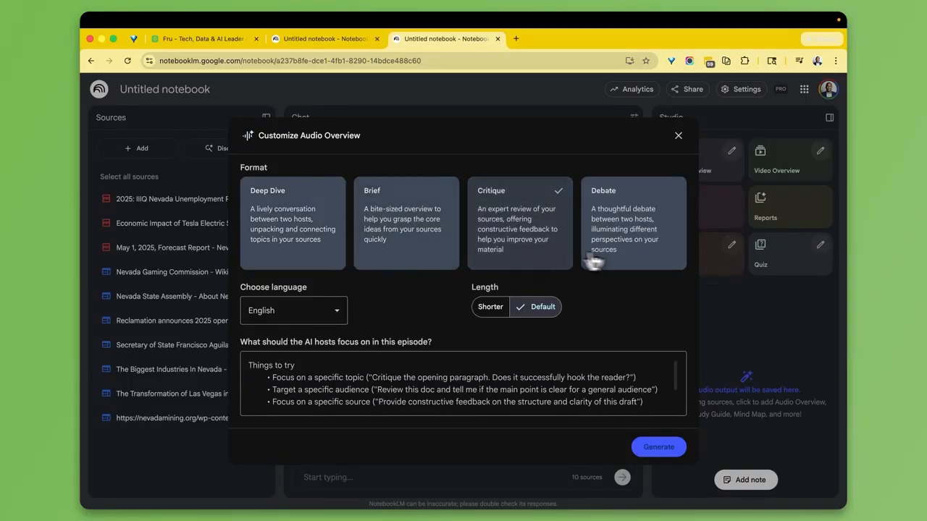
{"action": "left_click", "coordinate": [650, 252]}
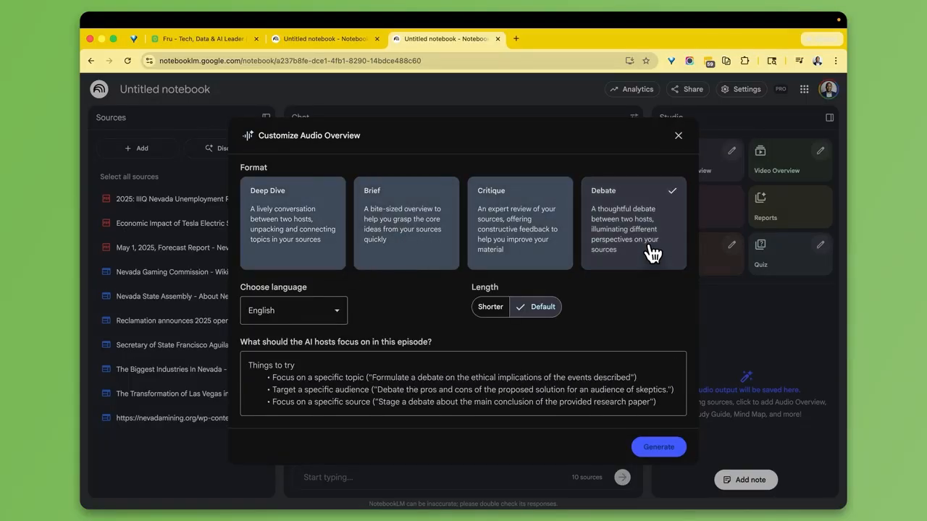
{"action": "left_click", "coordinate": [490, 307]}
{"action": "left_click", "coordinate": [539, 314]}
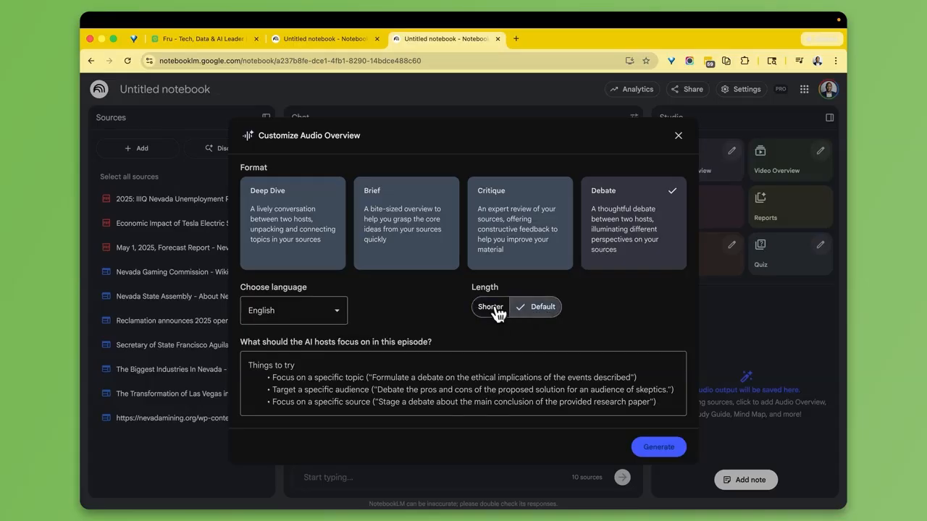
{"action": "left_click", "coordinate": [499, 312]}
- Keep English as the audio language and enter the focus 'Keep it highly educative.'
{"action": "left_click", "coordinate": [338, 310]}
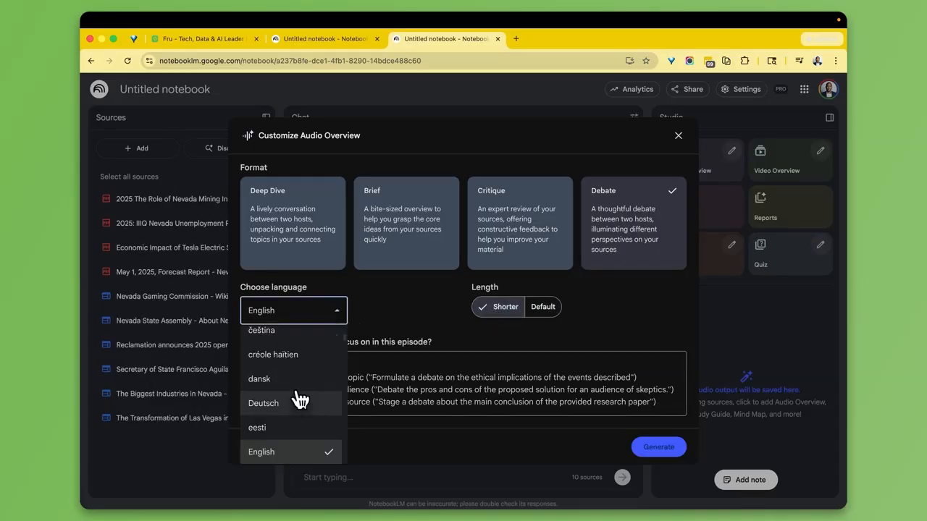
{"action": "scroll", "coordinate": [300, 391], "scroll_direction": "down", "scroll_amount": 3}
{"action": "scroll", "coordinate": [302, 382], "scroll_direction": "up", "scroll_amount": 5}
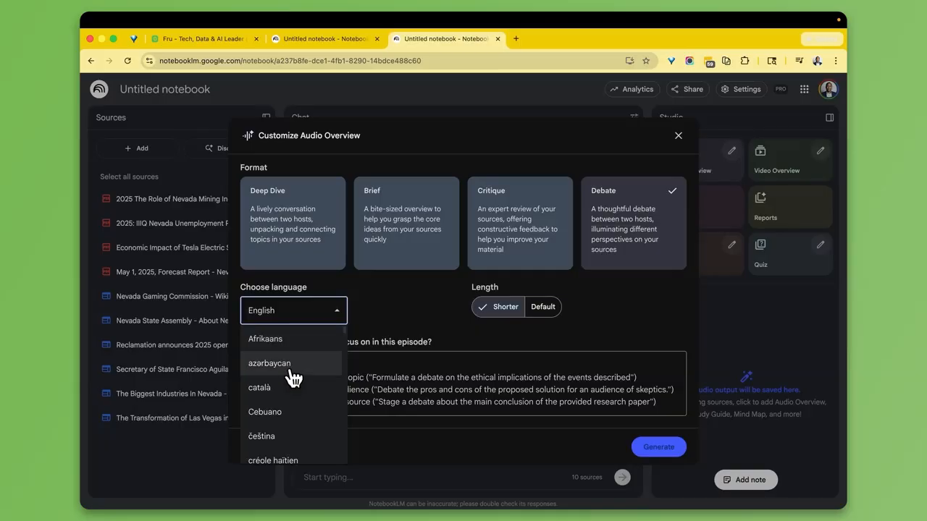
{"action": "scroll", "coordinate": [318, 434], "scroll_direction": "down", "scroll_amount": 20}
{"action": "scroll", "coordinate": [308, 460], "scroll_direction": "up", "scroll_amount": 20}
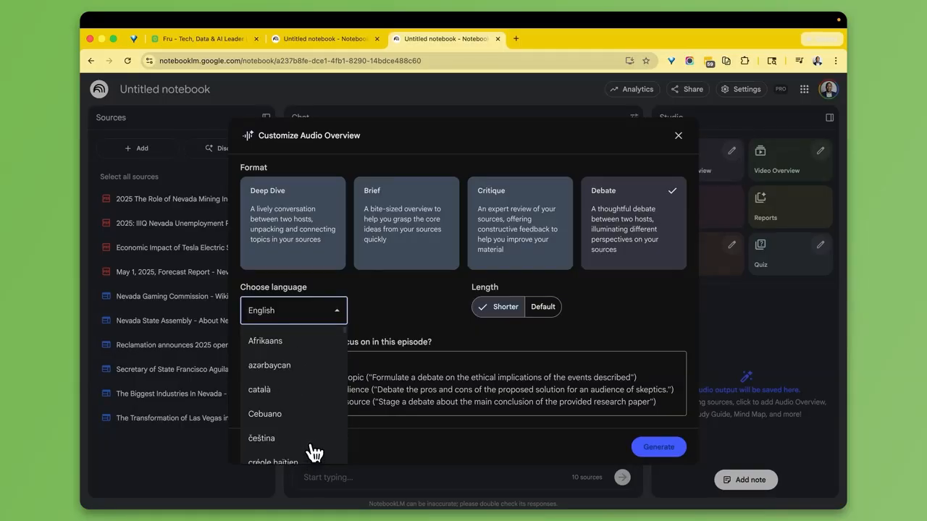
{"action": "scroll", "coordinate": [311, 447], "scroll_direction": "down", "scroll_amount": 1}
{"action": "scroll", "coordinate": [312, 447], "scroll_direction": "up", "scroll_amount": 1}
{"action": "left_click", "coordinate": [422, 295]}
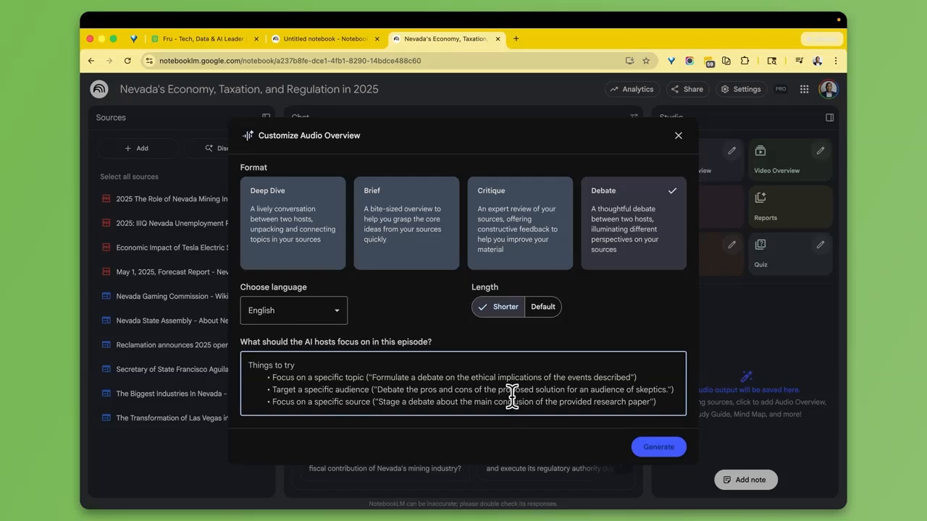
{"action": "type", "text": "Keep it highly educative."}
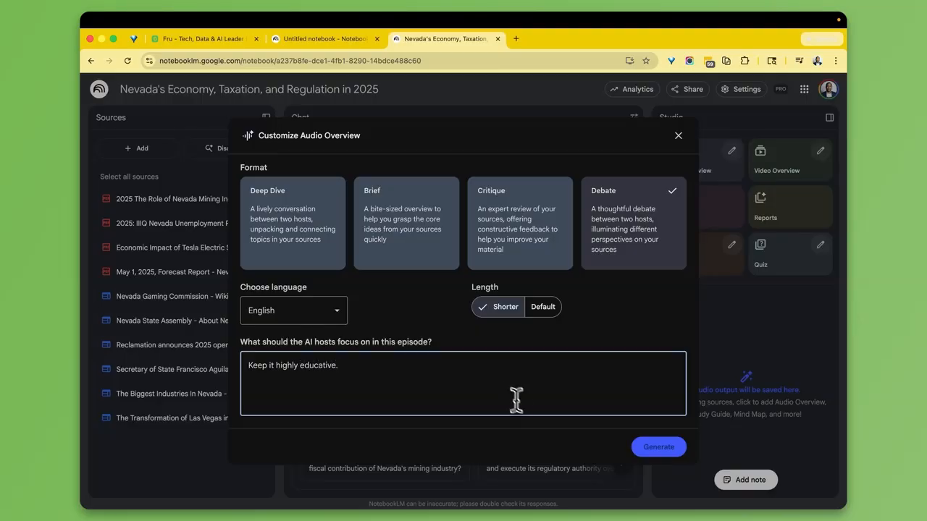
- Generate the Nevada debate audio, start a New York mind map, then return to Nevada
{"action": "left_click", "coordinate": [654, 451]}
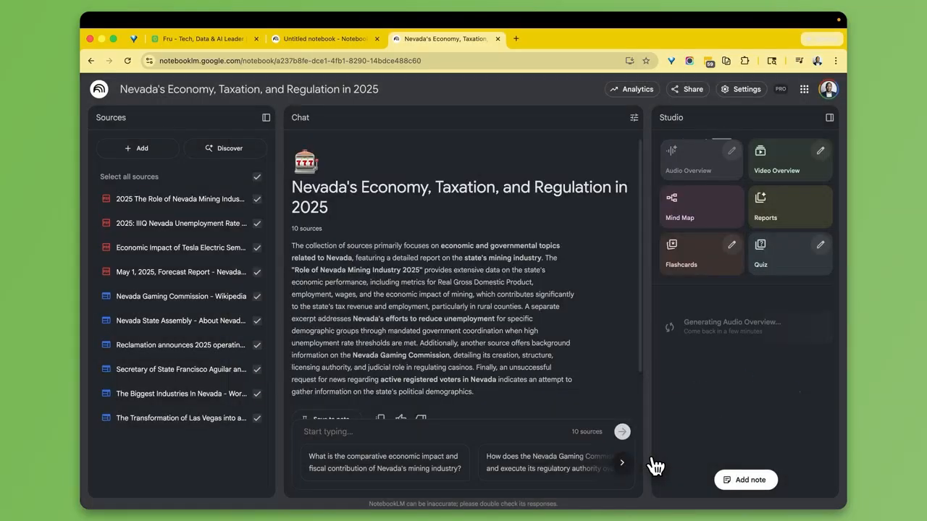
{"action": "left_click", "coordinate": [285, 44]}
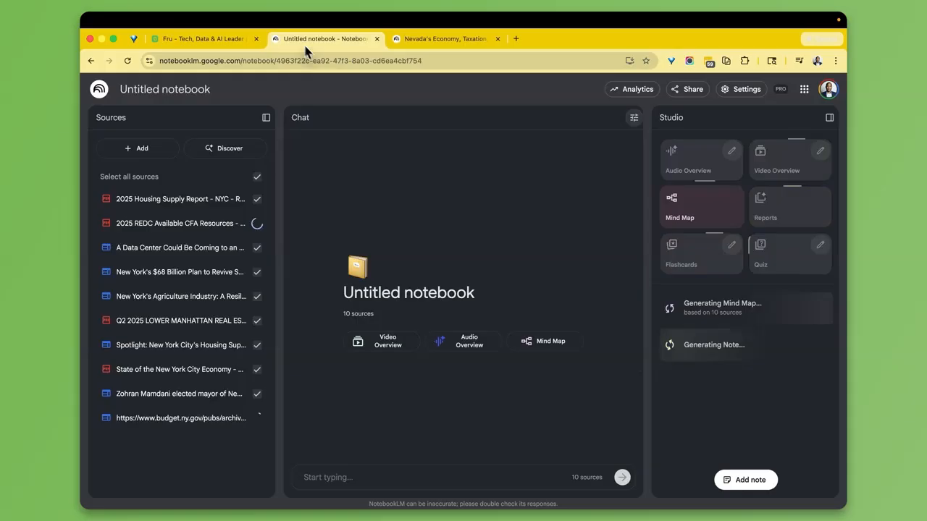
{"action": "left_click", "coordinate": [716, 217]}
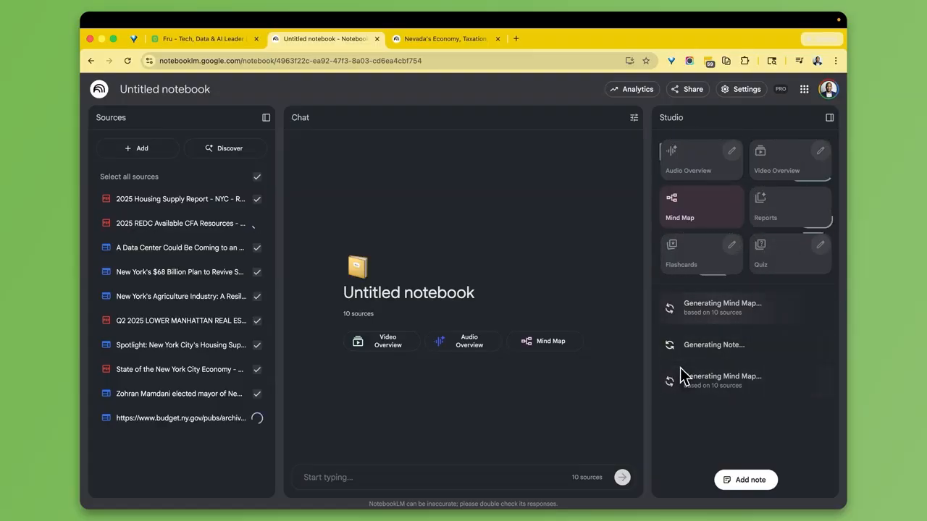
{"action": "left_click", "coordinate": [440, 38]}
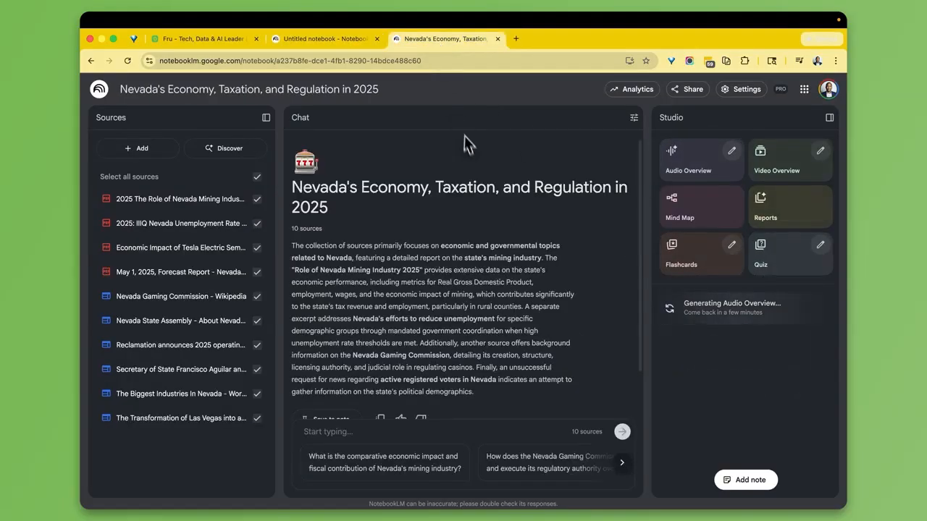
{"action": "left_click", "coordinate": [319, 38]}
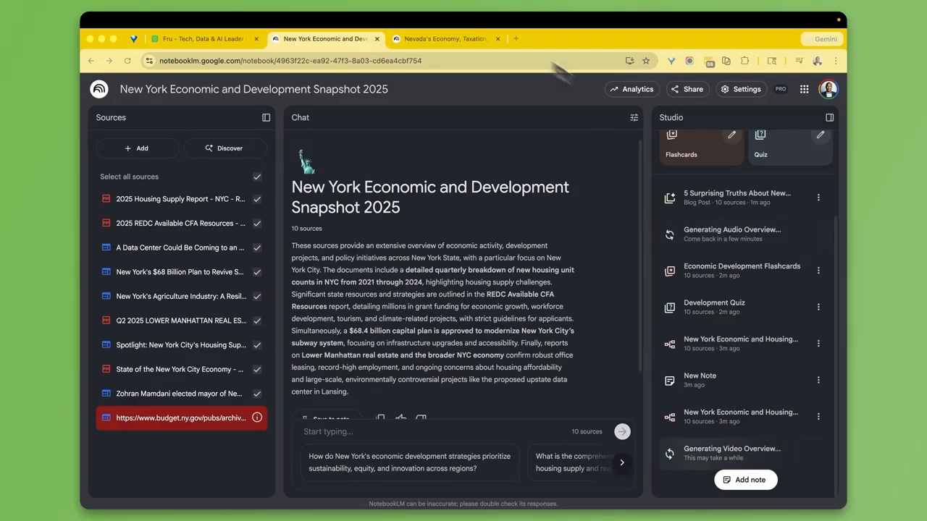
{"action": "left_click", "coordinate": [438, 40]}
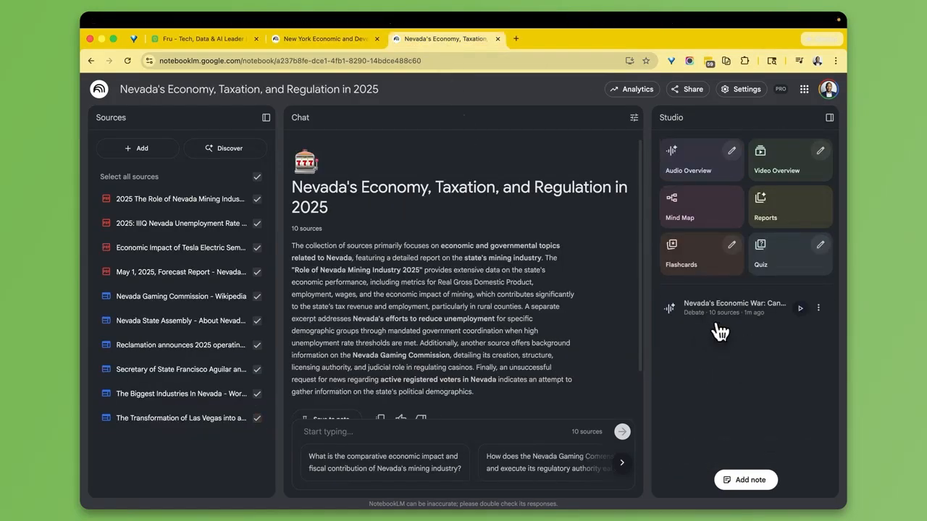
{"action": "left_click", "coordinate": [325, 40]}
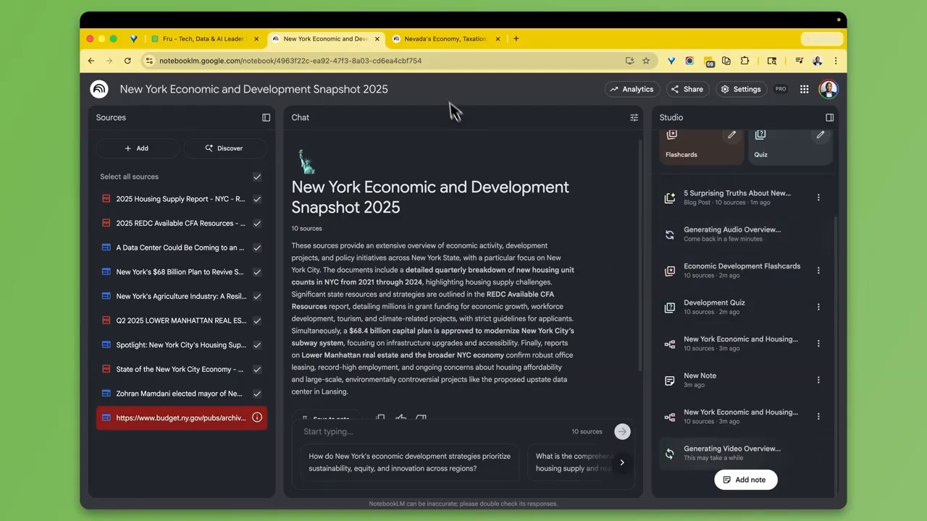
{"action": "key", "text": "ctrl+Tab"}
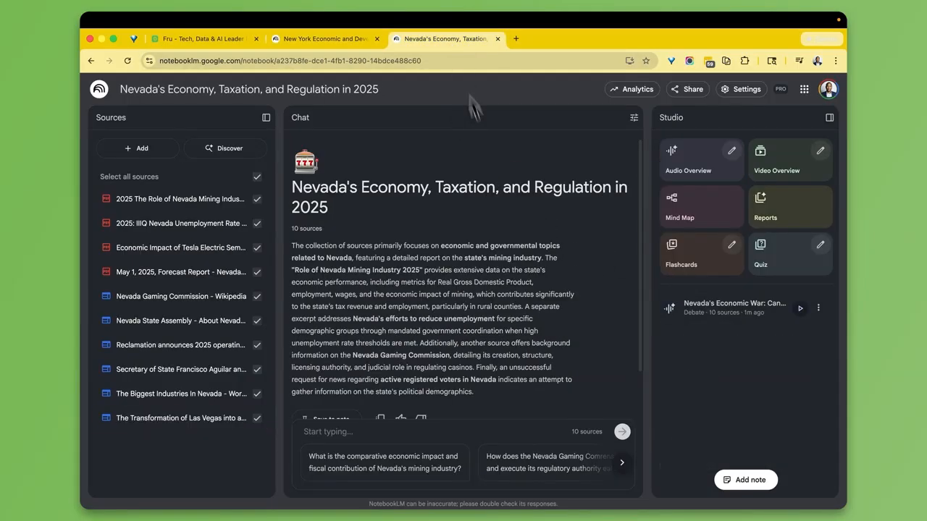
- Play the 'Nevada's Economic War' debate audio and pause it at 00:26
{"action": "left_click", "coordinate": [799, 310]}
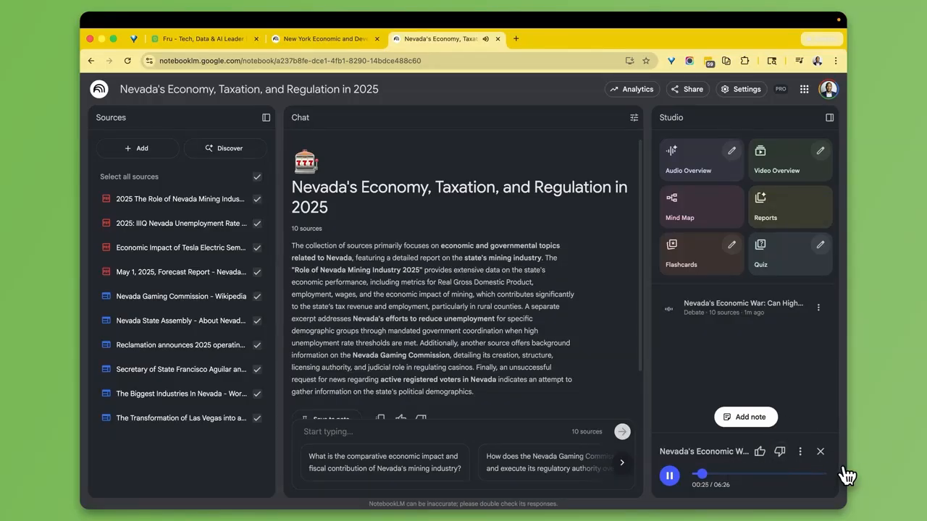
{"action": "left_click", "coordinate": [669, 476]}
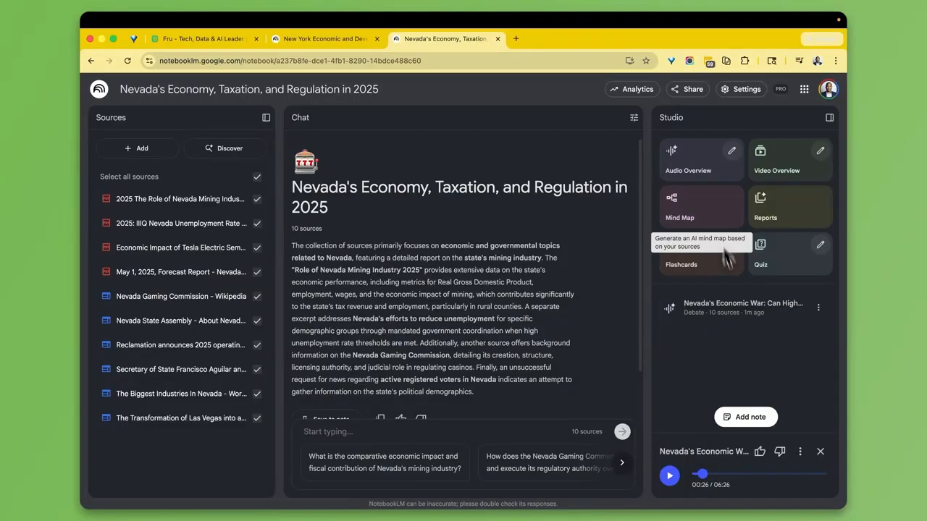
- In the New York notebook, play the 'New York's Paradox' audio overview in interactive mode
{"action": "left_click", "coordinate": [330, 41]}
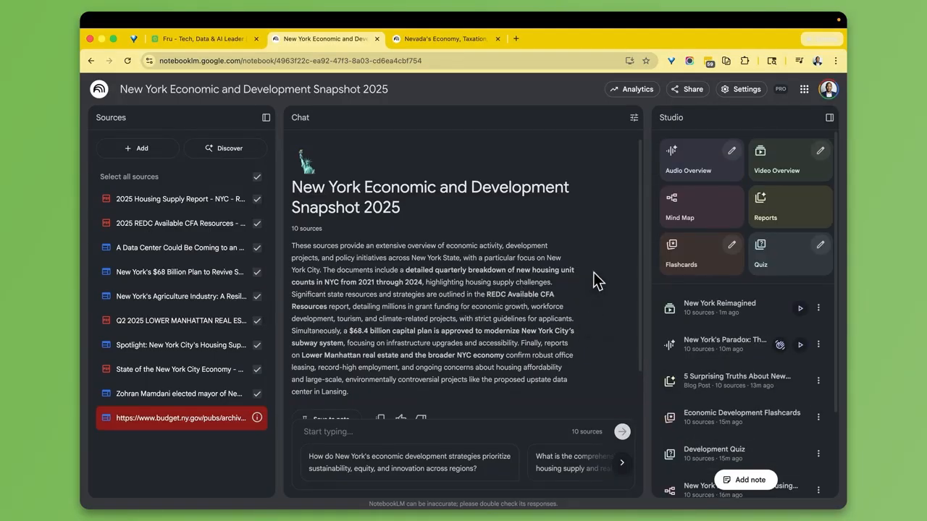
{"action": "scroll", "coordinate": [740, 334], "scroll_direction": "down", "scroll_amount": 1}
{"action": "scroll", "coordinate": [740, 341], "scroll_direction": "down", "scroll_amount": 1}
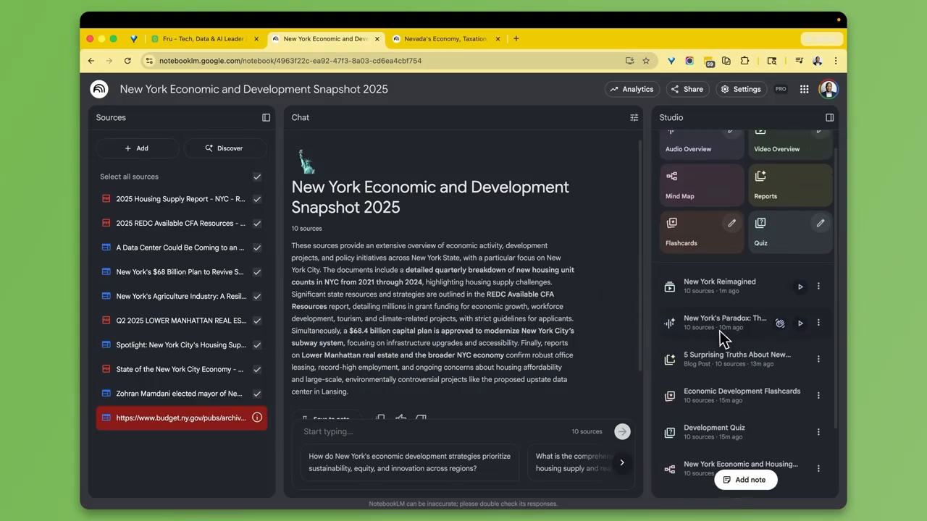
{"action": "left_click", "coordinate": [782, 324]}
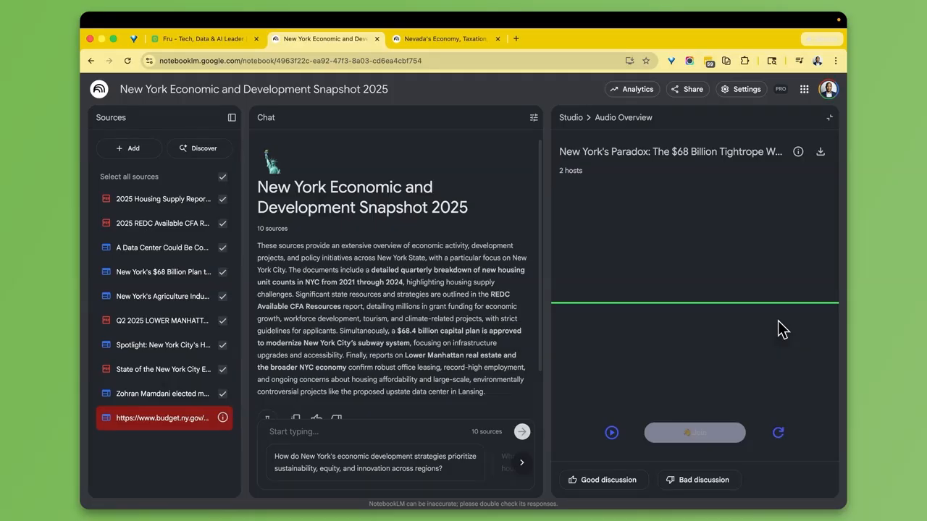
{"action": "left_click", "coordinate": [612, 434]}
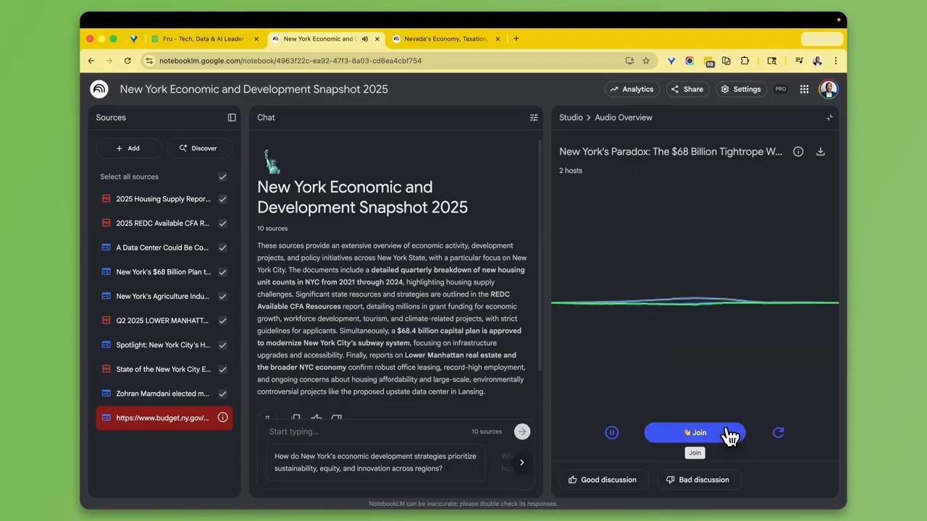
- Join the hosts' conversation with microphone allowed, then return to the Studio outputs list
{"action": "left_click", "coordinate": [729, 435]}
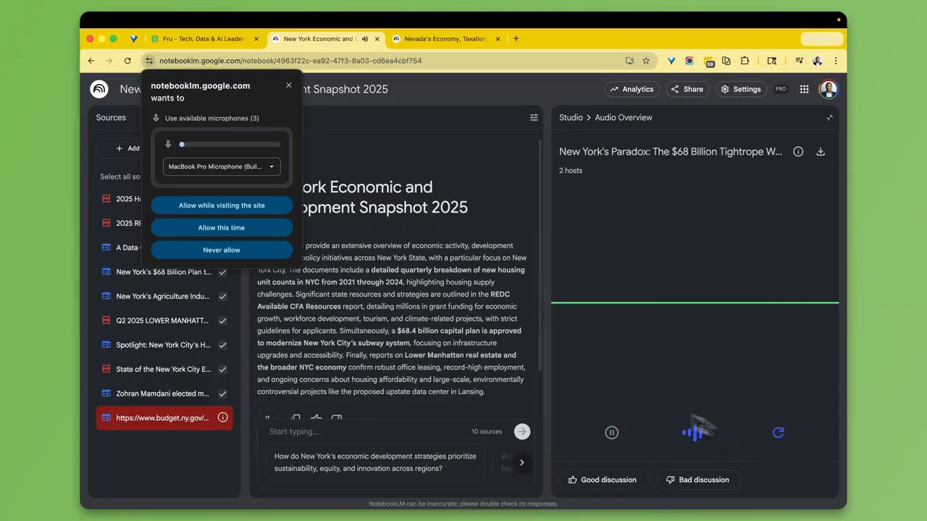
{"action": "left_click", "coordinate": [206, 205]}
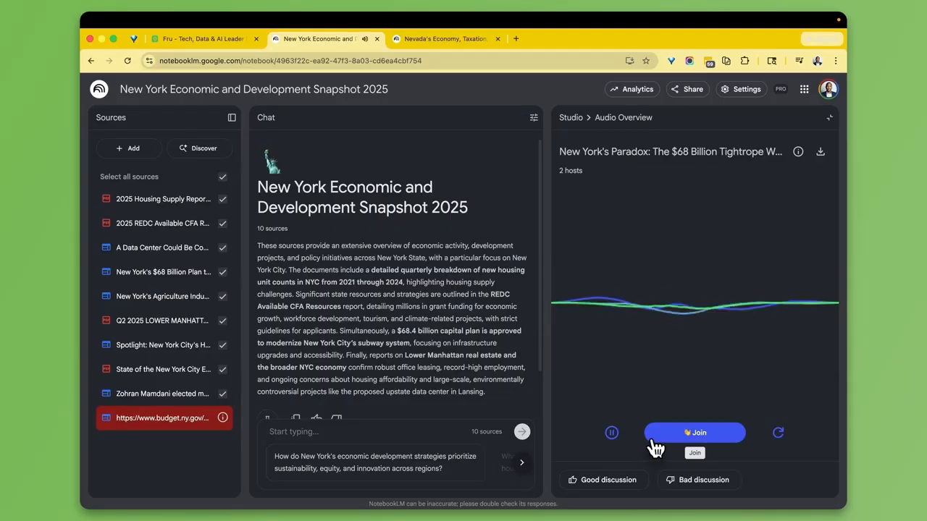
{"action": "left_click", "coordinate": [731, 436]}
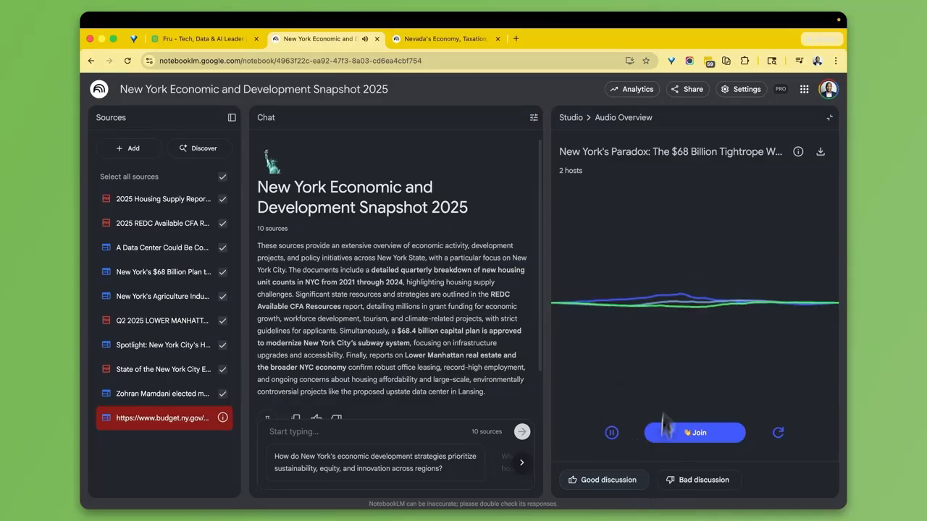
{"action": "left_click", "coordinate": [570, 117]}
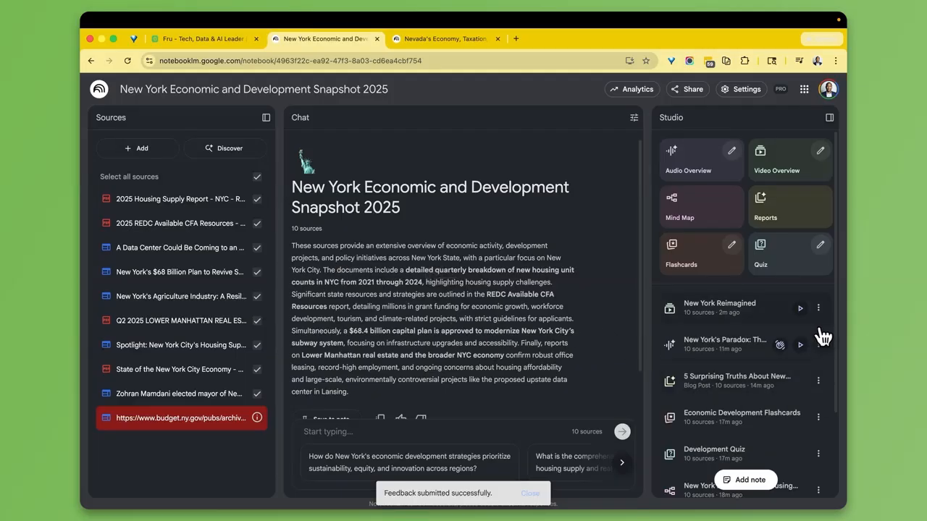
- Play the 'New York Reimagined' video overview at 2X, then back at 1X
{"action": "left_click", "coordinate": [801, 309]}
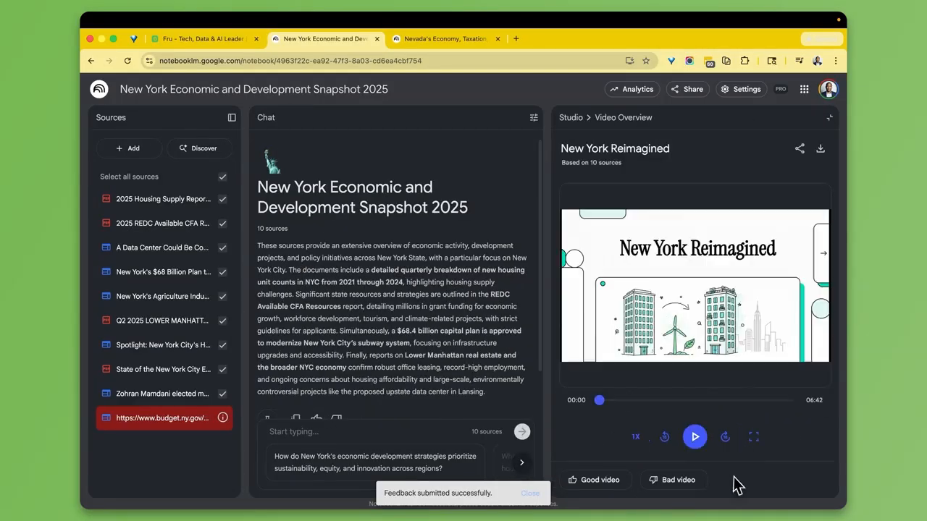
{"action": "left_click", "coordinate": [698, 439]}
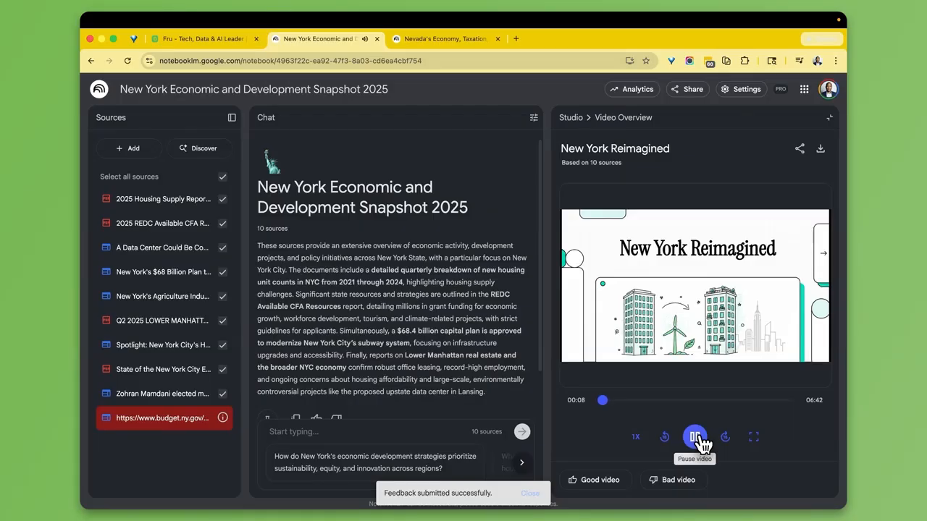
{"action": "left_click", "coordinate": [636, 436]}
{"action": "left_click", "coordinate": [645, 414]}
{"action": "left_click", "coordinate": [637, 439]}
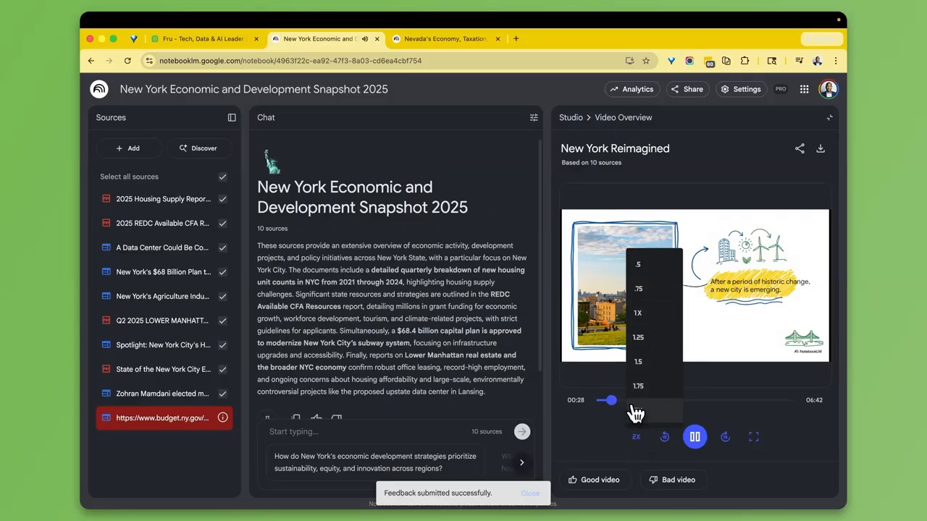
{"action": "left_click", "coordinate": [651, 316]}
- Skip the video ahead to about 03:00 and pause it at 03:01
{"action": "left_click", "coordinate": [701, 447]}
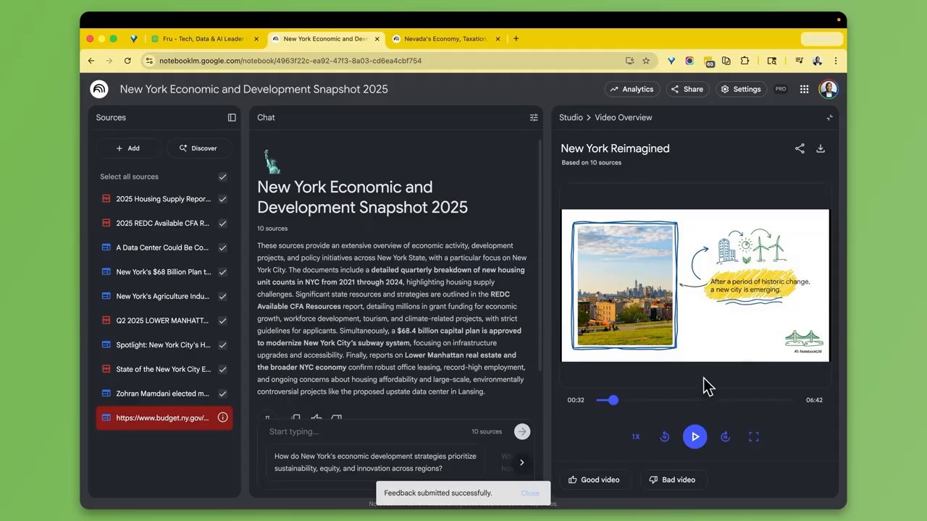
{"action": "left_click", "coordinate": [696, 437]}
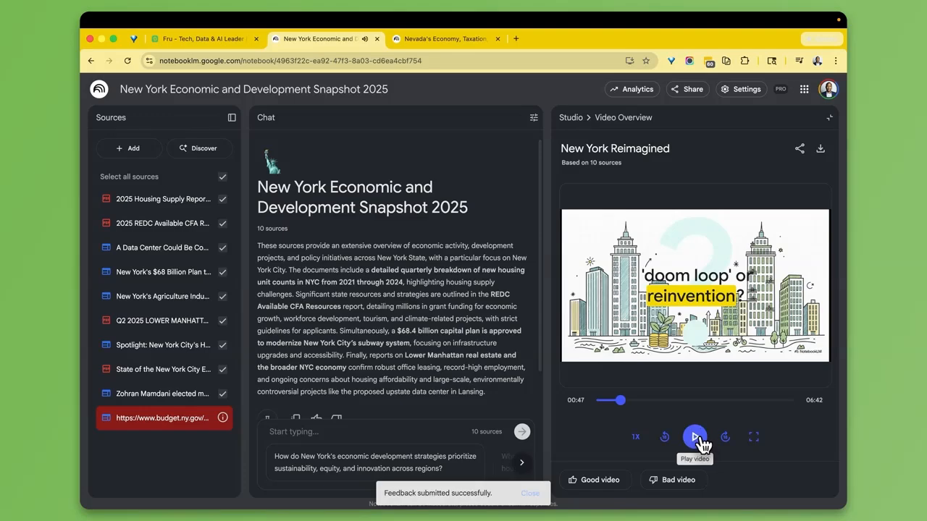
{"action": "left_click", "coordinate": [696, 438]}
{"action": "left_click_drag", "start_coordinate": [620, 400], "coordinate": [685, 406]}
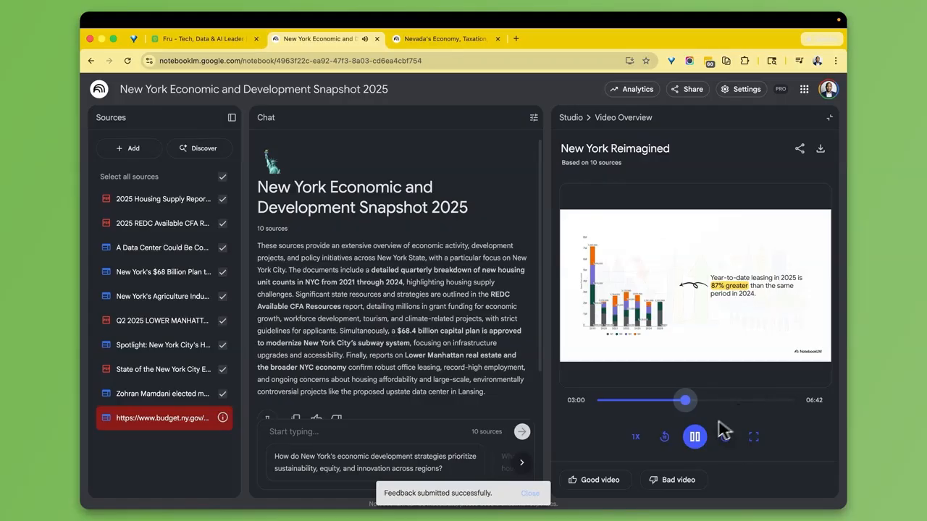
{"action": "left_click", "coordinate": [695, 436]}
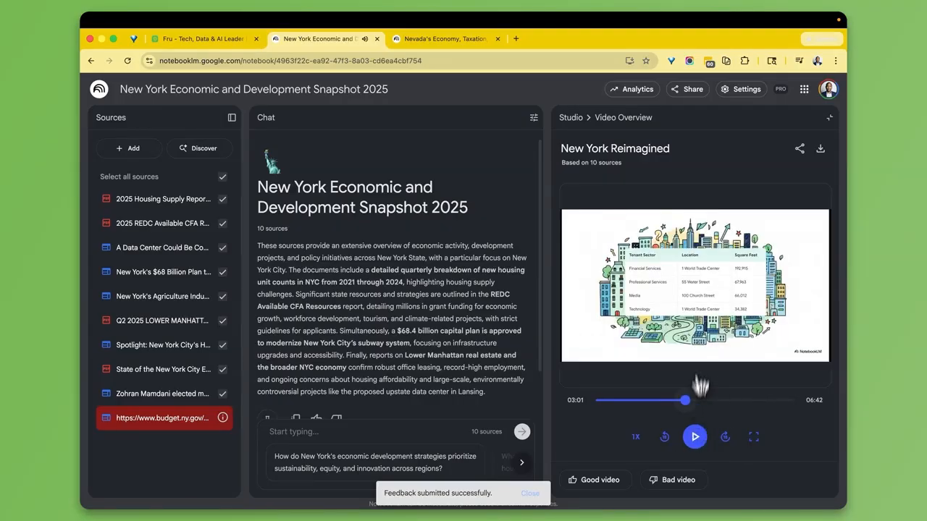